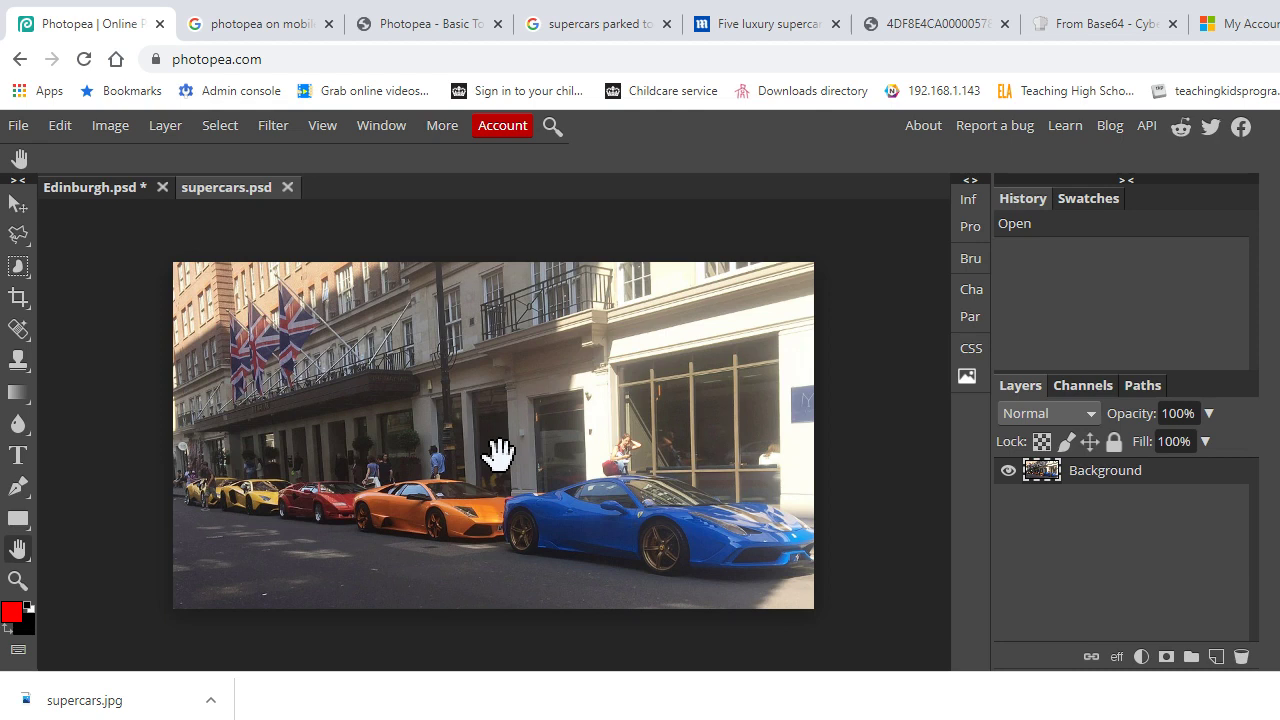
Step: Add a Hue/Saturation adjustment layer above the supercars photo
{"action": "left_click_drag", "start_coordinate": [498, 453], "coordinate": [650, 496]}
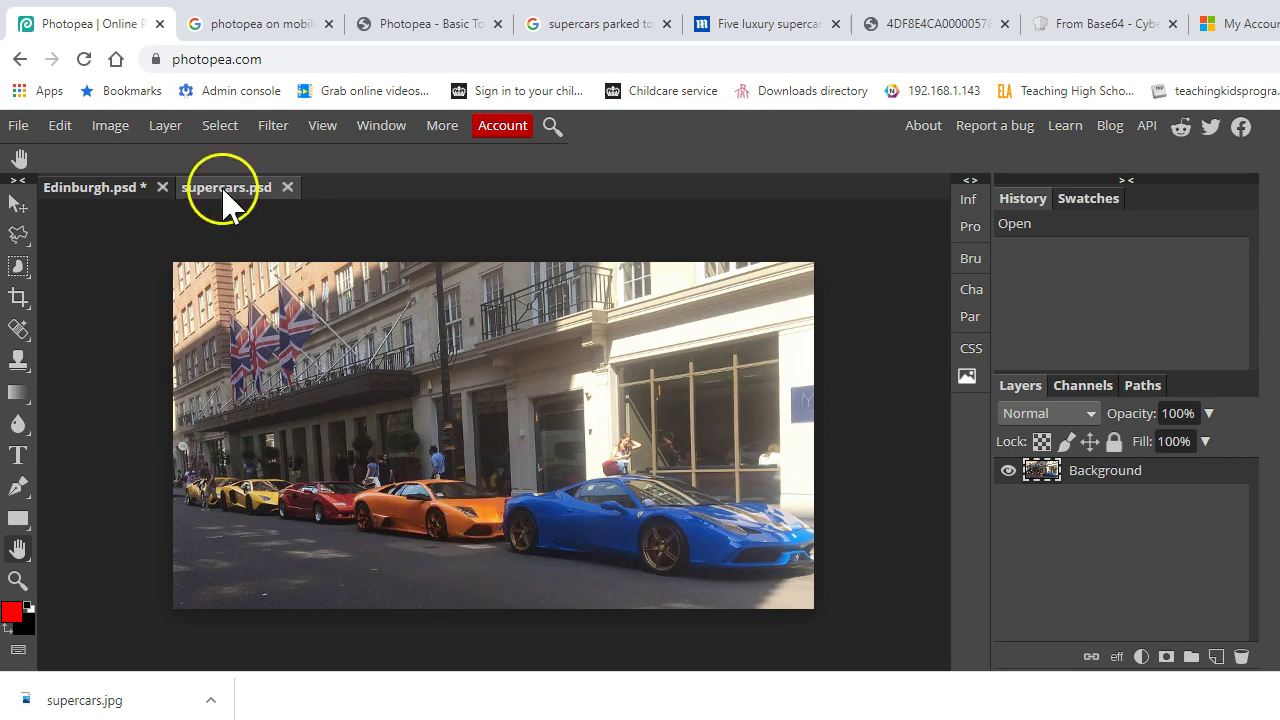
{"action": "left_click", "coordinate": [272, 127]}
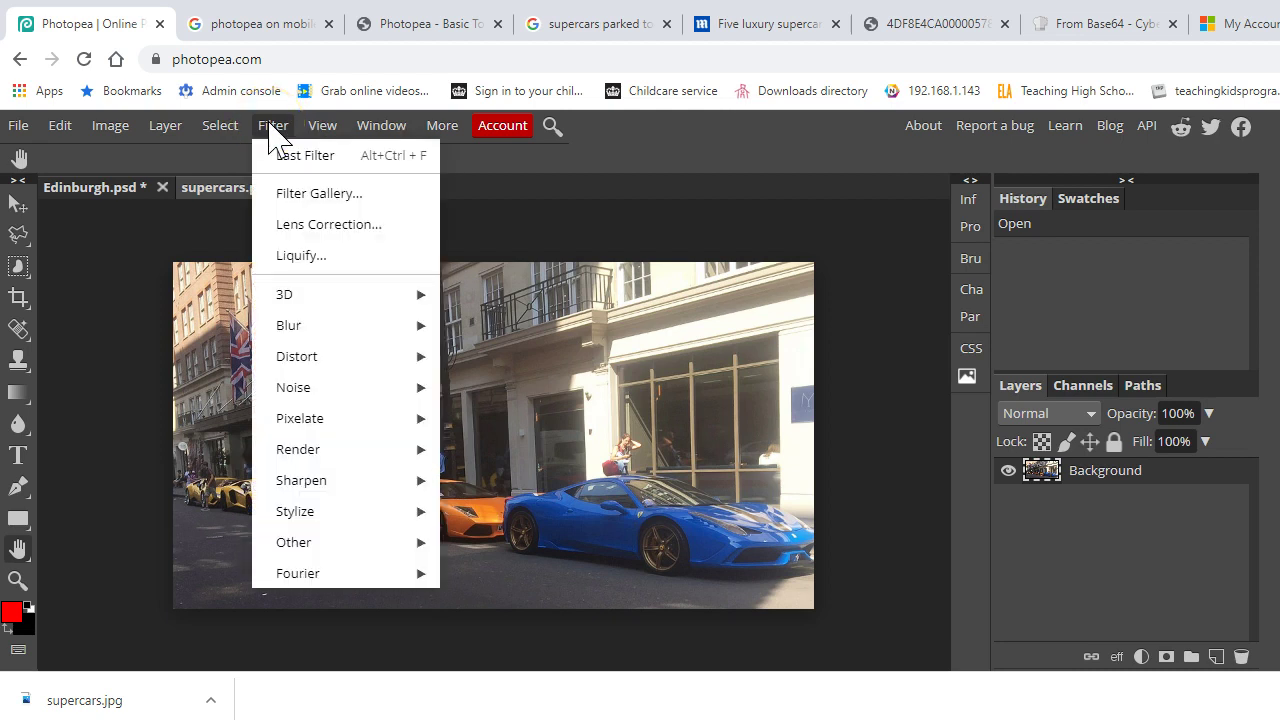
{"action": "left_click", "coordinate": [166, 128]}
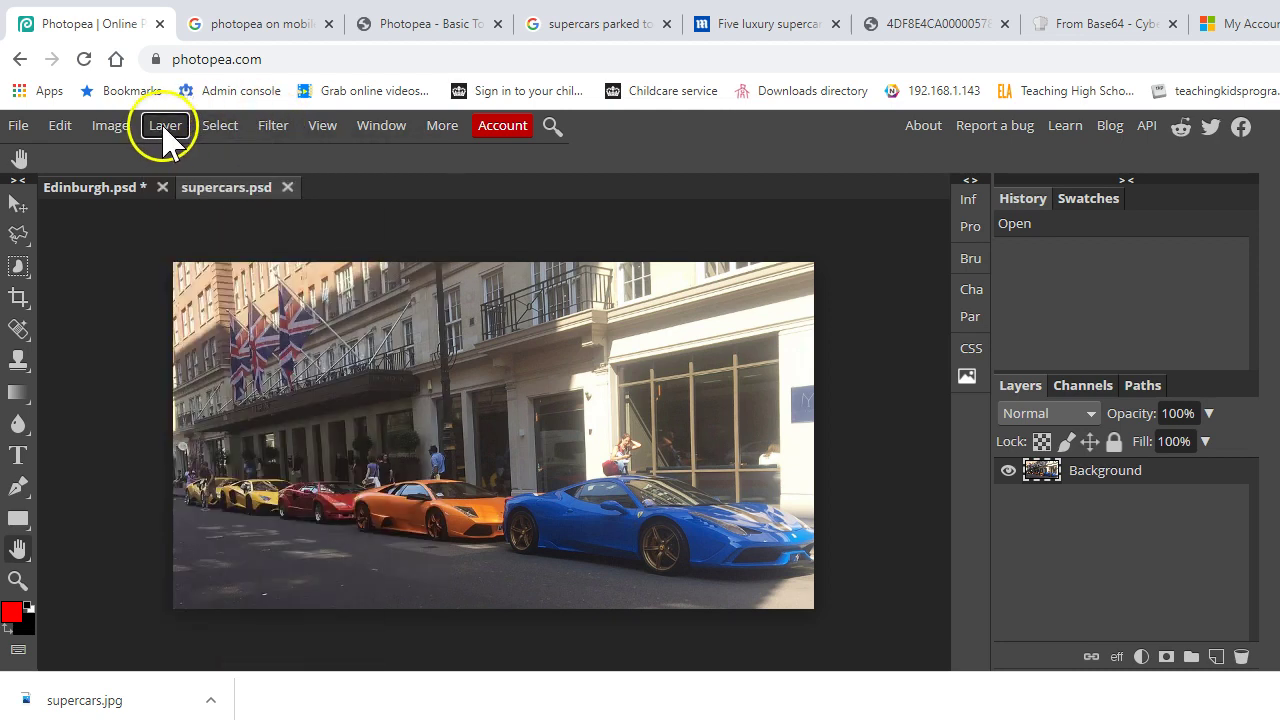
{"action": "left_click", "coordinate": [166, 128]}
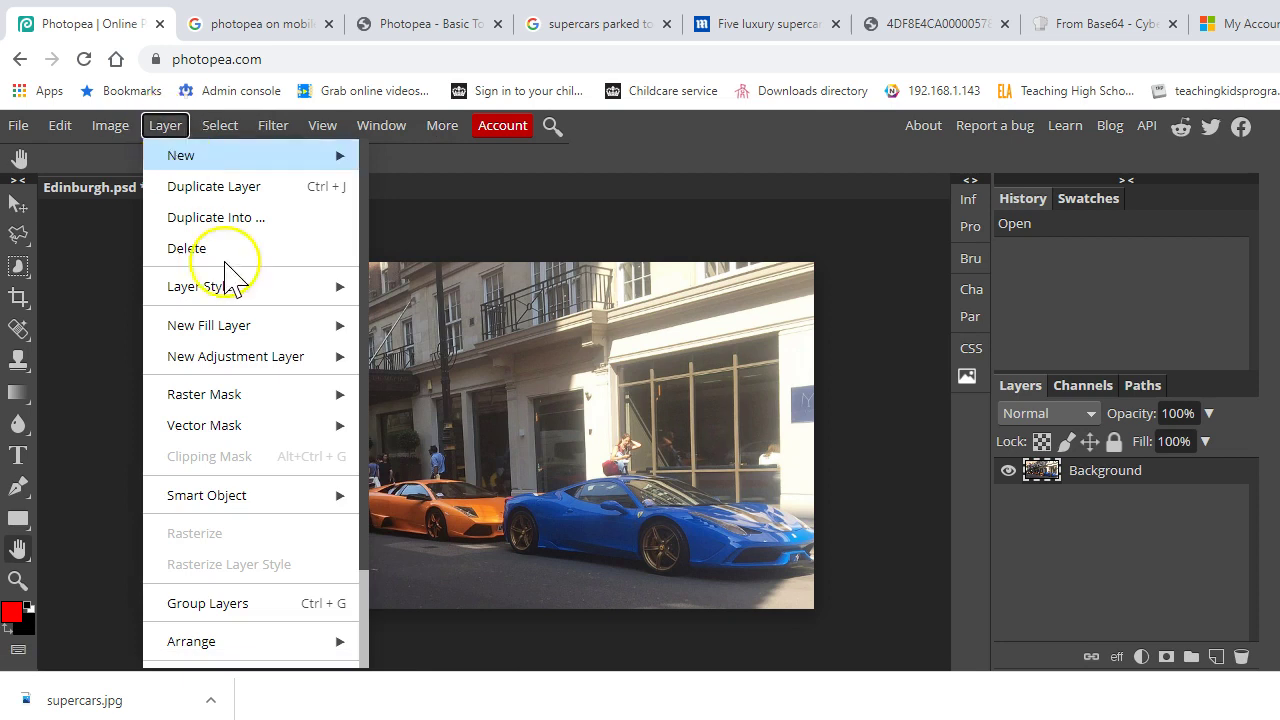
{"action": "mouse_move", "coordinate": [243, 362]}
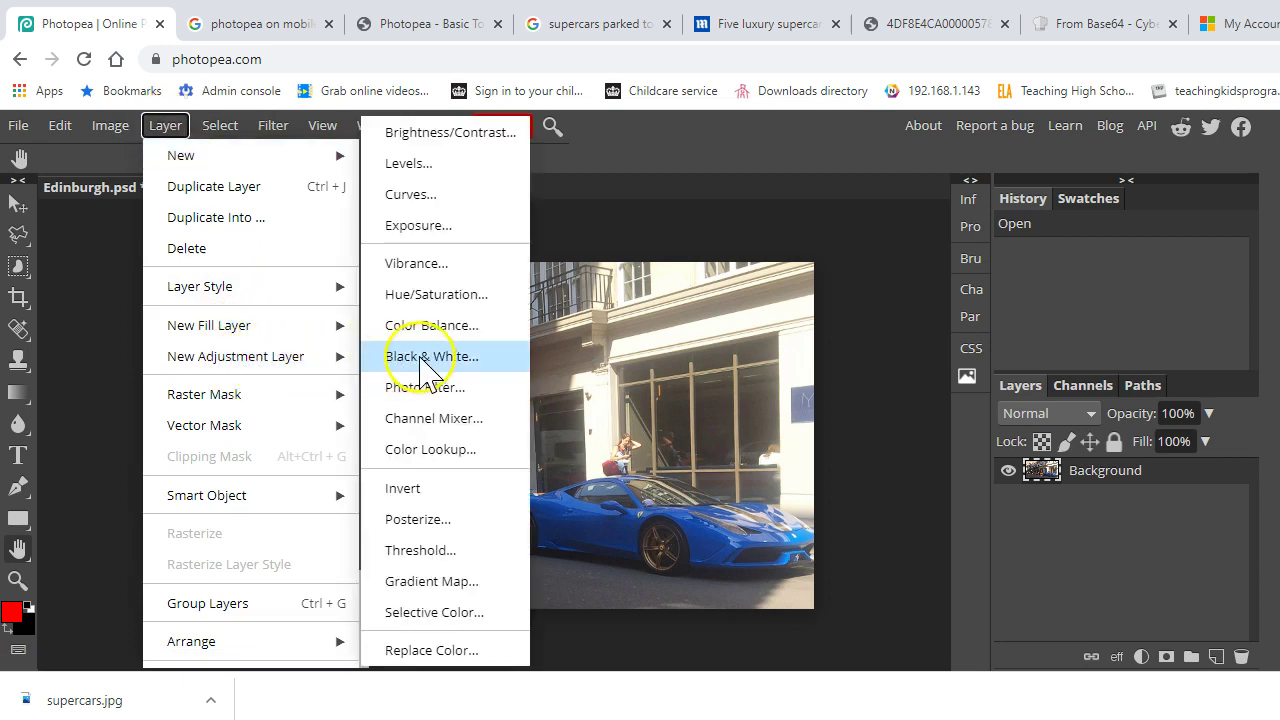
{"action": "left_click", "coordinate": [460, 292]}
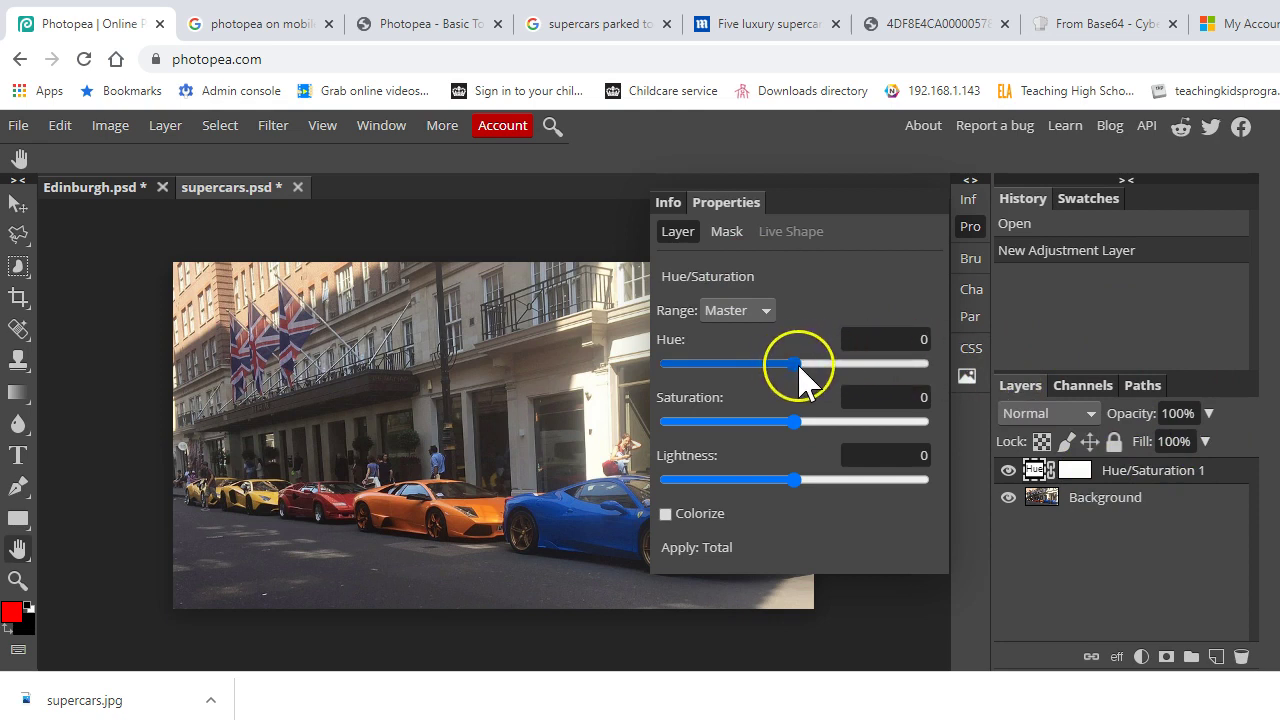
Step: Set the adjustment layer's hue to -130, keeping saturation and lightness at 0
{"action": "mouse_move", "coordinate": [794, 422]}
{"action": "left_mouse_down"}
{"action": "mouse_move", "coordinate": [849, 437]}
{"action": "mouse_move", "coordinate": [717, 423]}
{"action": "mouse_move", "coordinate": [774, 420]}
{"action": "mouse_move", "coordinate": [630, 422]}
{"action": "mouse_move", "coordinate": [930, 422]}
{"action": "mouse_move", "coordinate": [791, 422]}
{"action": "left_mouse_up"}
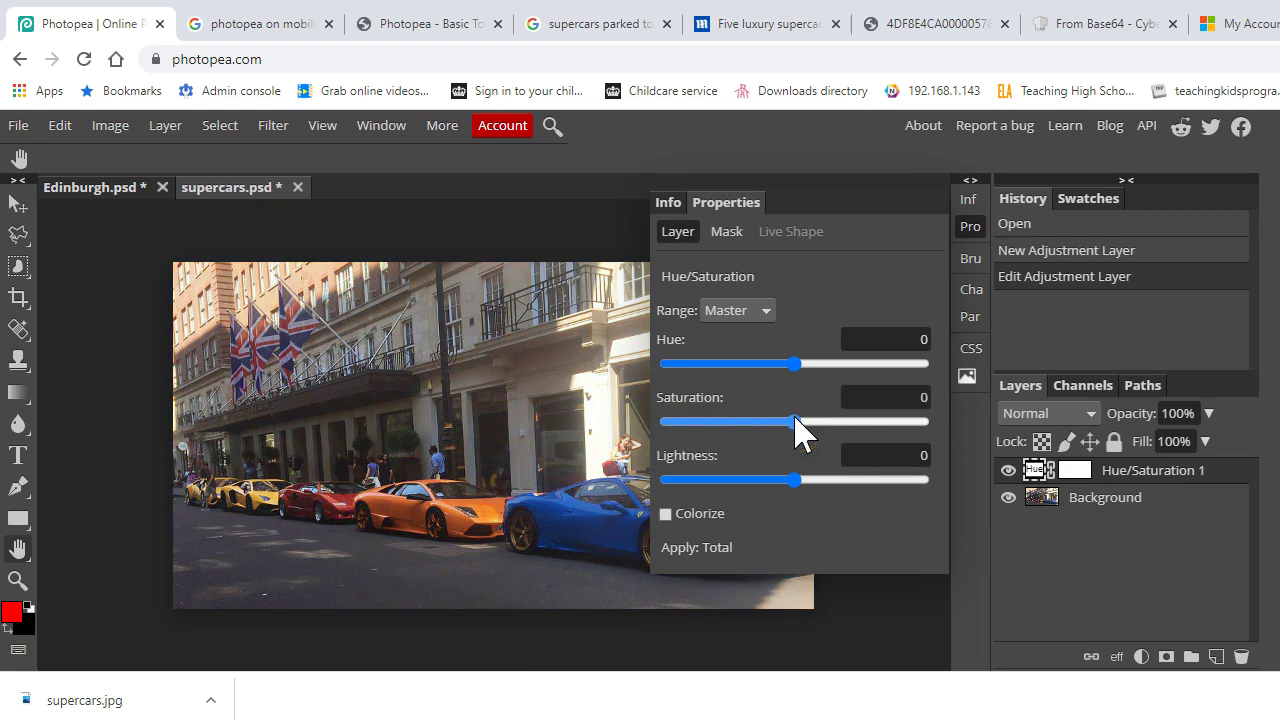
{"action": "left_click", "coordinate": [793, 486]}
{"action": "mouse_move", "coordinate": [797, 484]}
{"action": "left_mouse_down"}
{"action": "mouse_move", "coordinate": [912, 480]}
{"action": "mouse_move", "coordinate": [660, 468]}
{"action": "mouse_move", "coordinate": [803, 488]}
{"action": "left_mouse_up"}
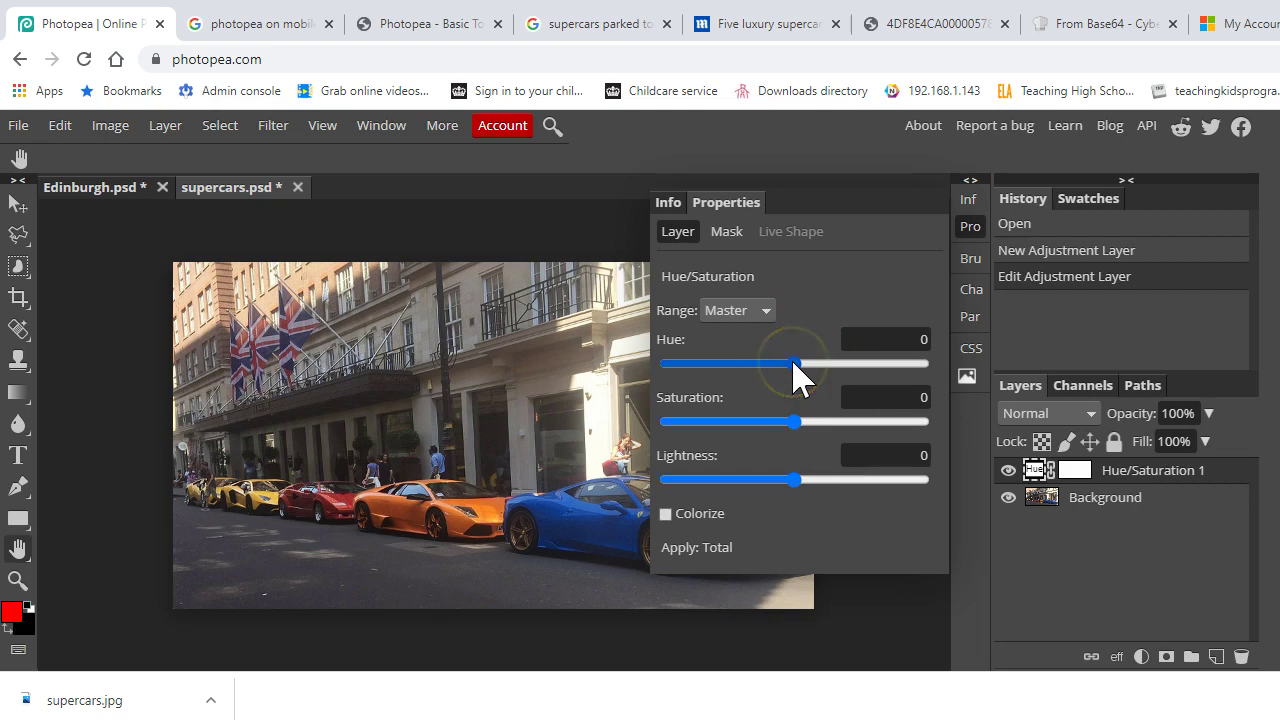
{"action": "mouse_move", "coordinate": [793, 364]}
{"action": "left_mouse_down"}
{"action": "mouse_move", "coordinate": [655, 365]}
{"action": "mouse_move", "coordinate": [924, 367]}
{"action": "mouse_move", "coordinate": [662, 365]}
{"action": "mouse_move", "coordinate": [920, 377]}
{"action": "mouse_move", "coordinate": [785, 385]}
{"action": "mouse_move", "coordinate": [706, 371]}
{"action": "mouse_move", "coordinate": [877, 390]}
{"action": "mouse_move", "coordinate": [766, 382]}
{"action": "mouse_move", "coordinate": [795, 381]}
{"action": "left_mouse_up"}
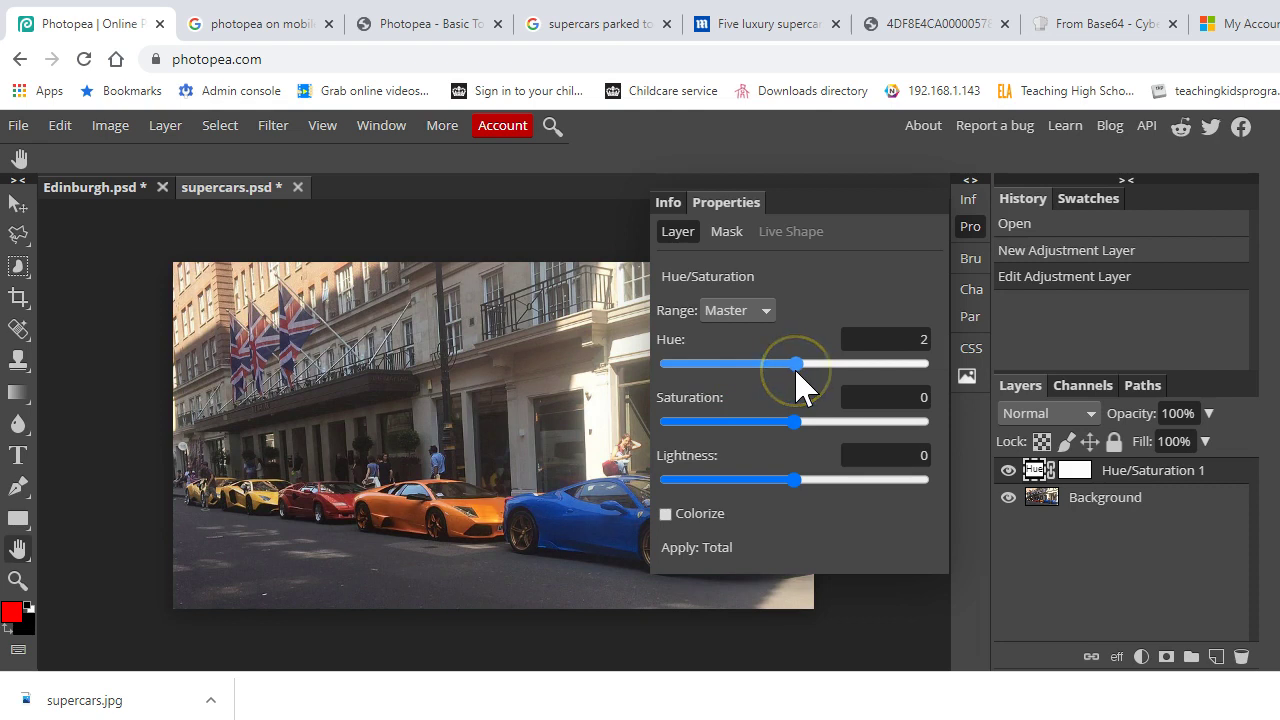
{"action": "left_click_drag", "start_coordinate": [797, 365], "coordinate": [807, 392]}
{"action": "left_click_drag", "start_coordinate": [798, 376], "coordinate": [704, 366]}
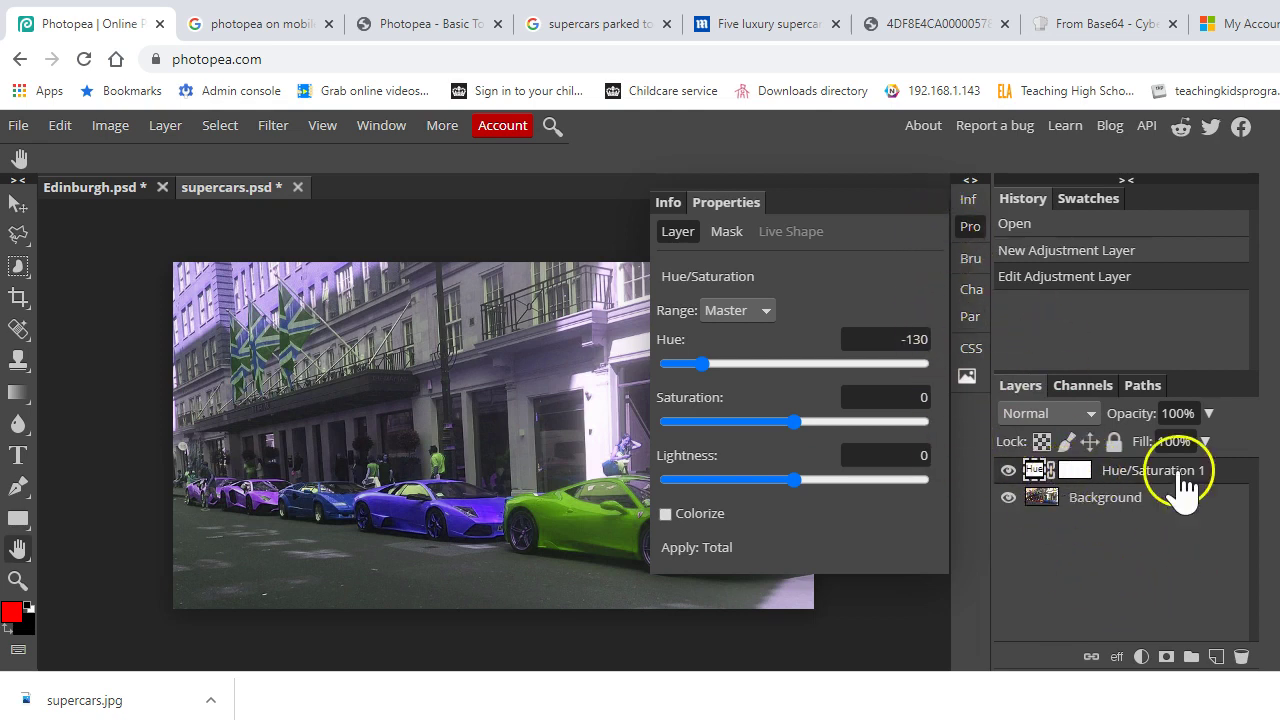
Step: Make the Hue/Saturation layer's raster mask active and close the layer's properties
{"action": "left_click", "coordinate": [722, 231]}
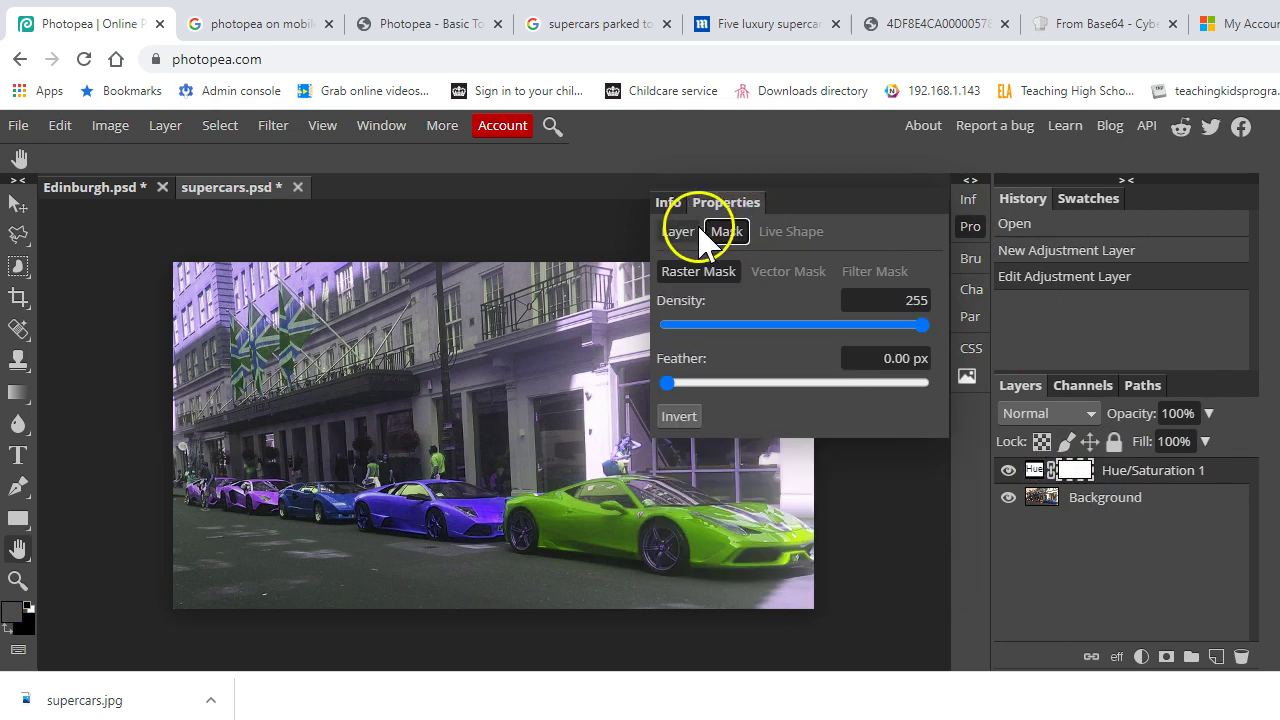
{"action": "left_click", "coordinate": [690, 231]}
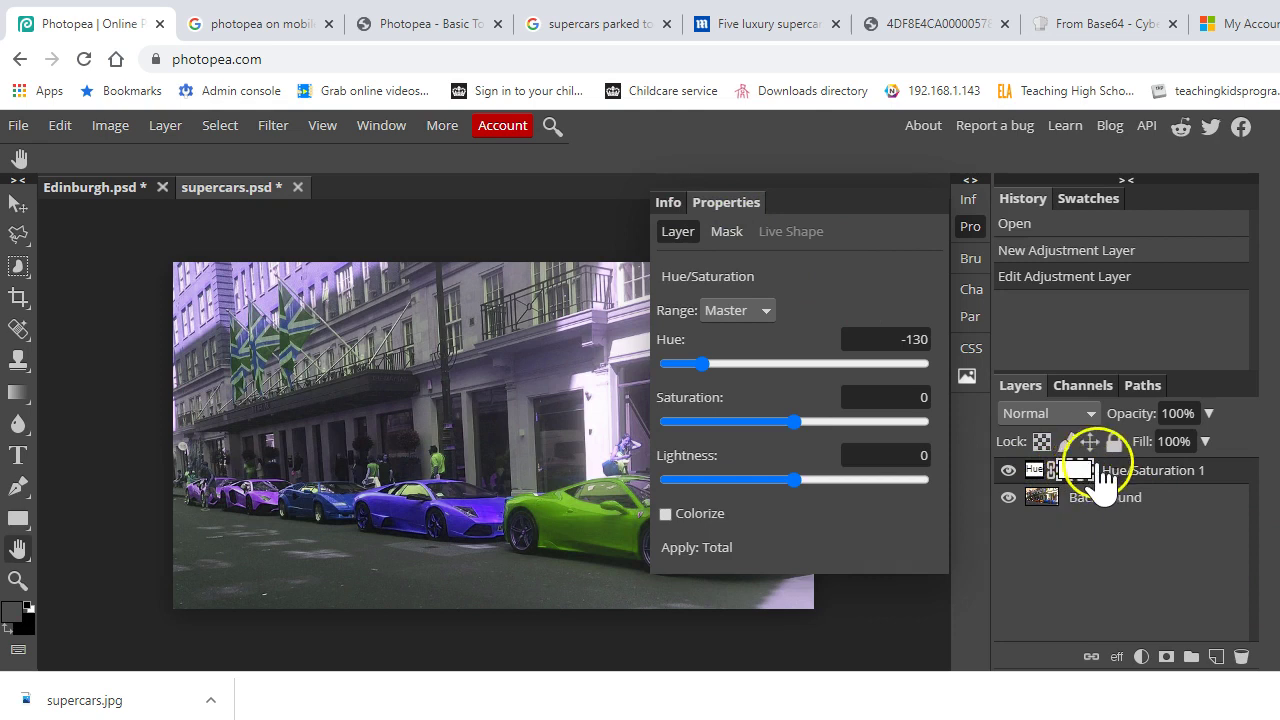
{"action": "left_click", "coordinate": [967, 236]}
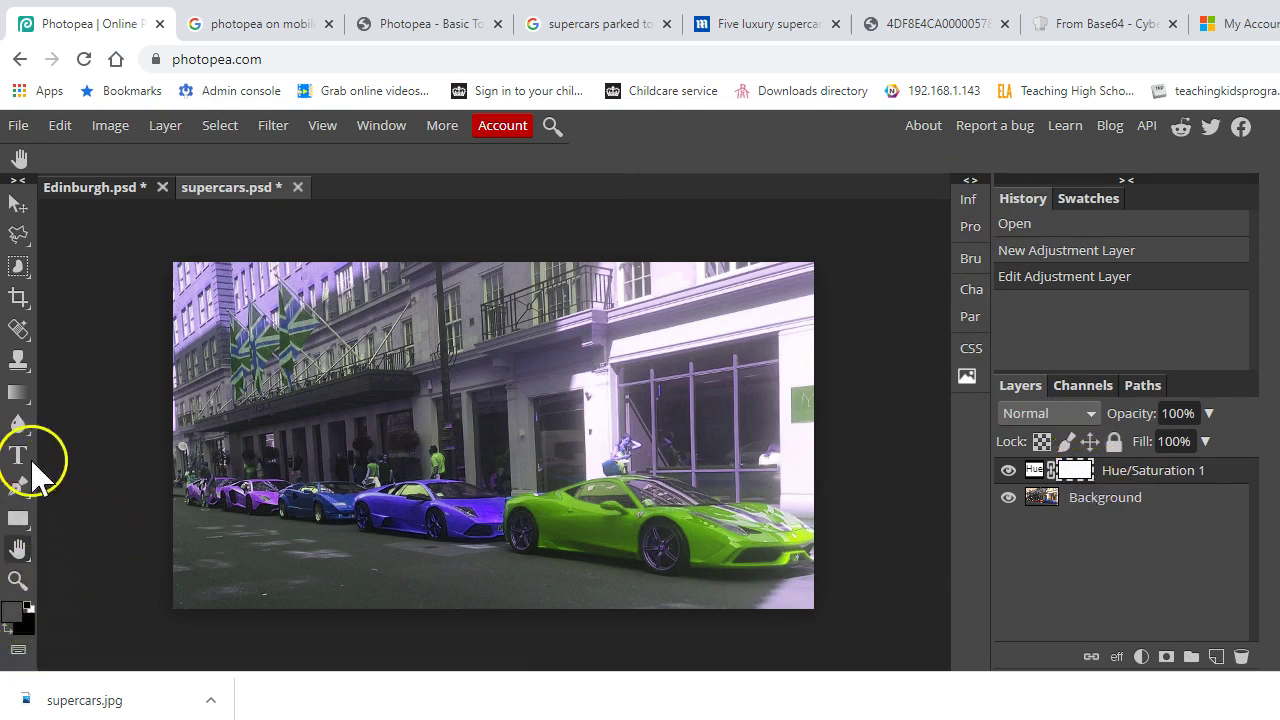
Step: Hide the Background layer and show it again to check how the adjustment layer depends on it
{"action": "left_click", "coordinate": [1008, 498]}
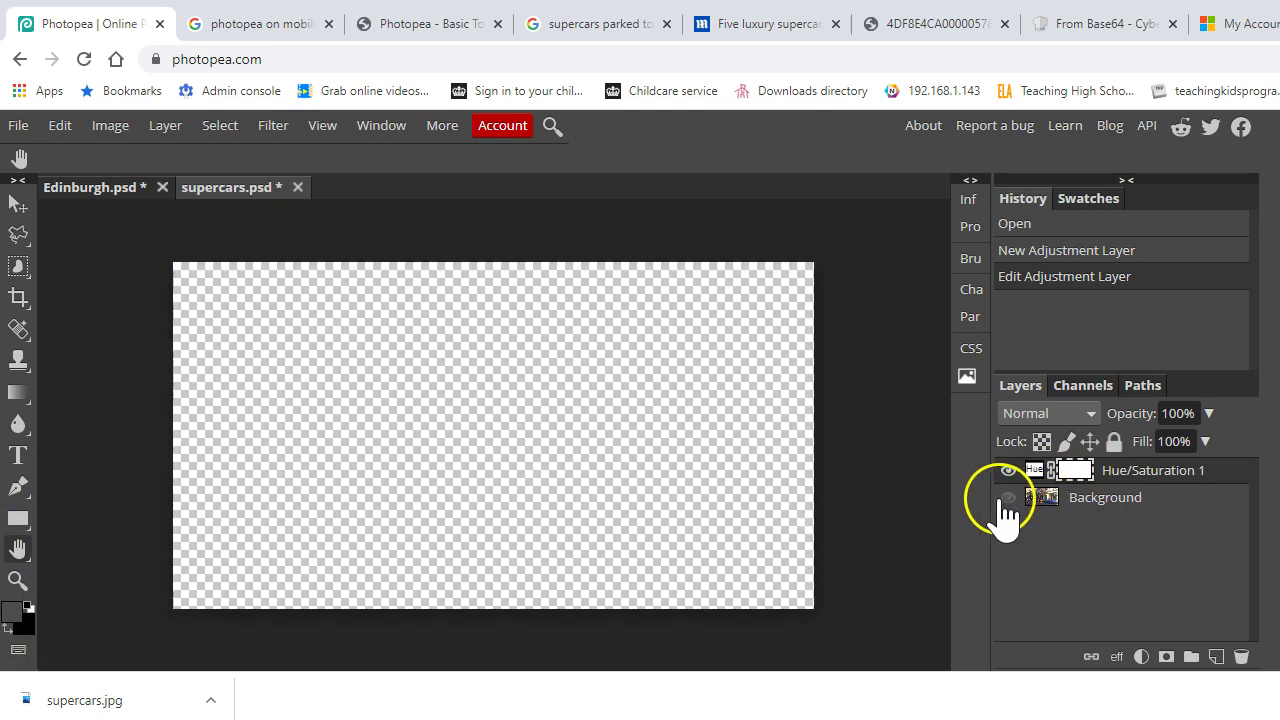
{"action": "left_click", "coordinate": [1008, 498]}
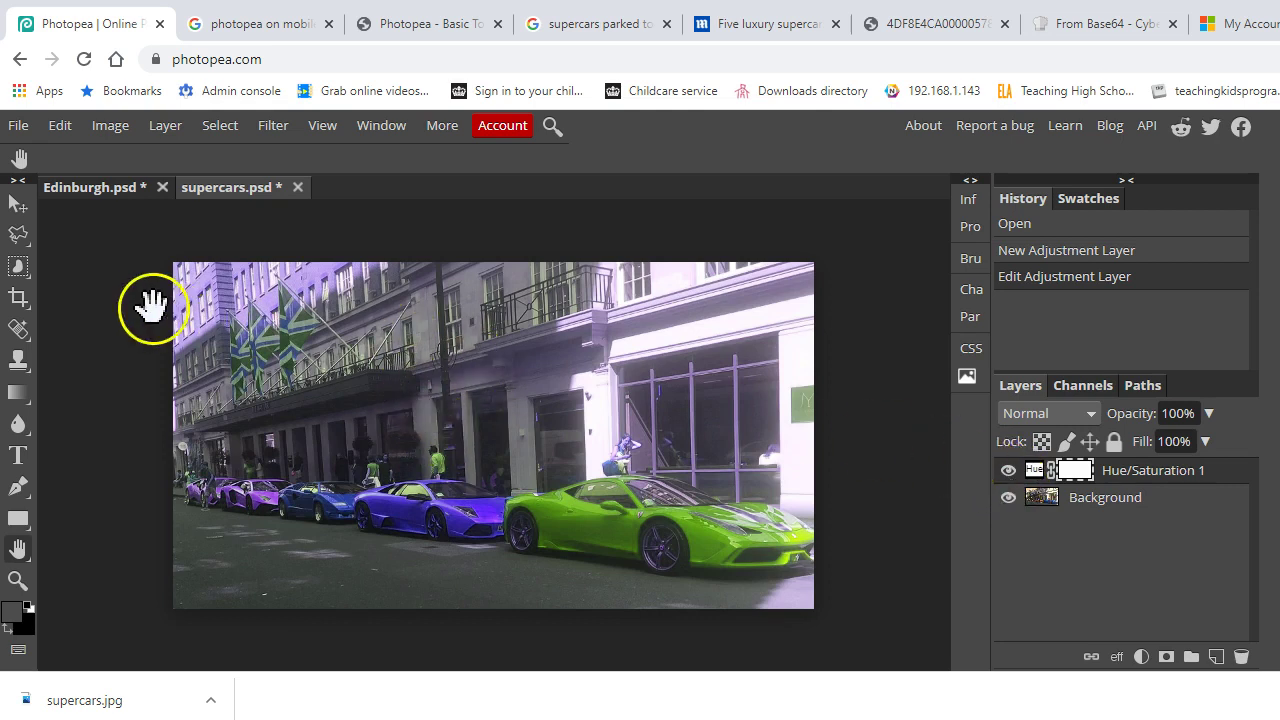
{"action": "mouse_move", "coordinate": [293, 372]}
{"action": "left_mouse_down"}
{"action": "mouse_move", "coordinate": [586, 540]}
{"action": "mouse_move", "coordinate": [614, 540]}
{"action": "mouse_move", "coordinate": [160, 335]}
{"action": "mouse_move", "coordinate": [63, 409]}
{"action": "mouse_move", "coordinate": [20, 394]}
{"action": "mouse_move", "coordinate": [886, 474]}
{"action": "mouse_move", "coordinate": [826, 500]}
{"action": "left_mouse_up"}
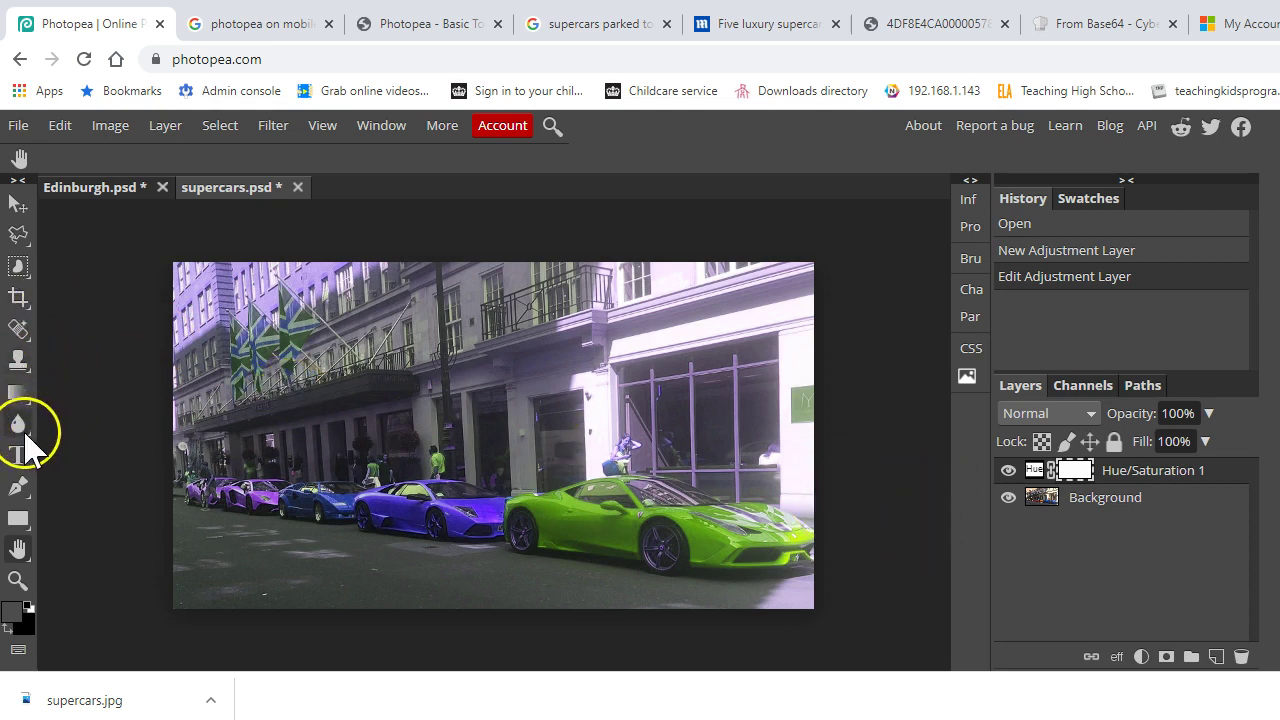
Step: Paint black on the adjustment mask with a 258 px Brush over the buildings, street and rear cars to restore their original colours
{"action": "right_click", "coordinate": [22, 360]}
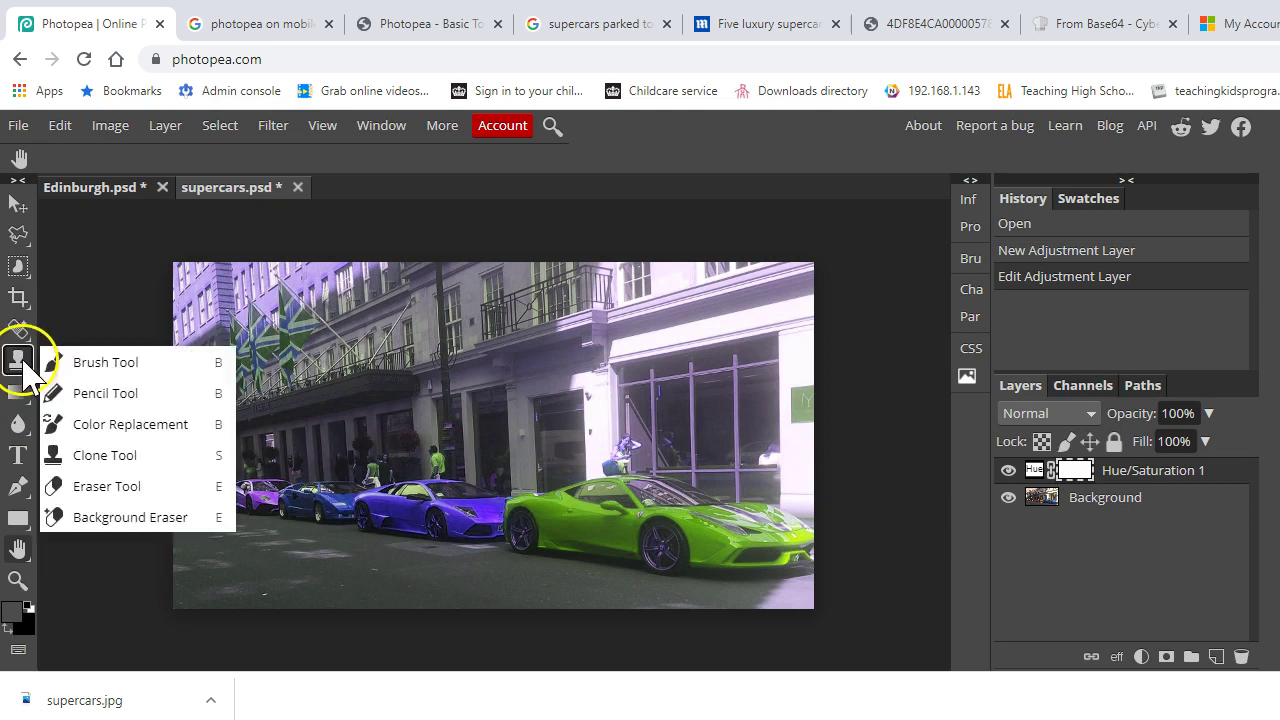
{"action": "left_click", "coordinate": [112, 366]}
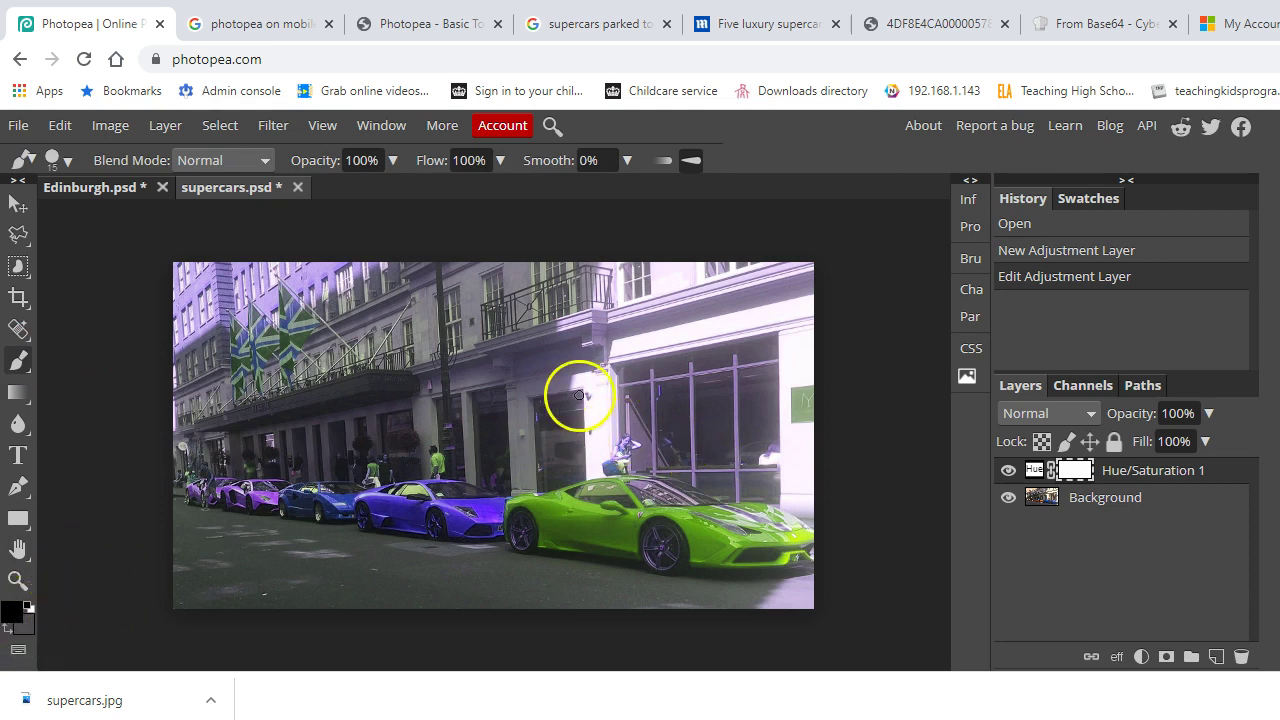
{"action": "left_click", "coordinate": [60, 162]}
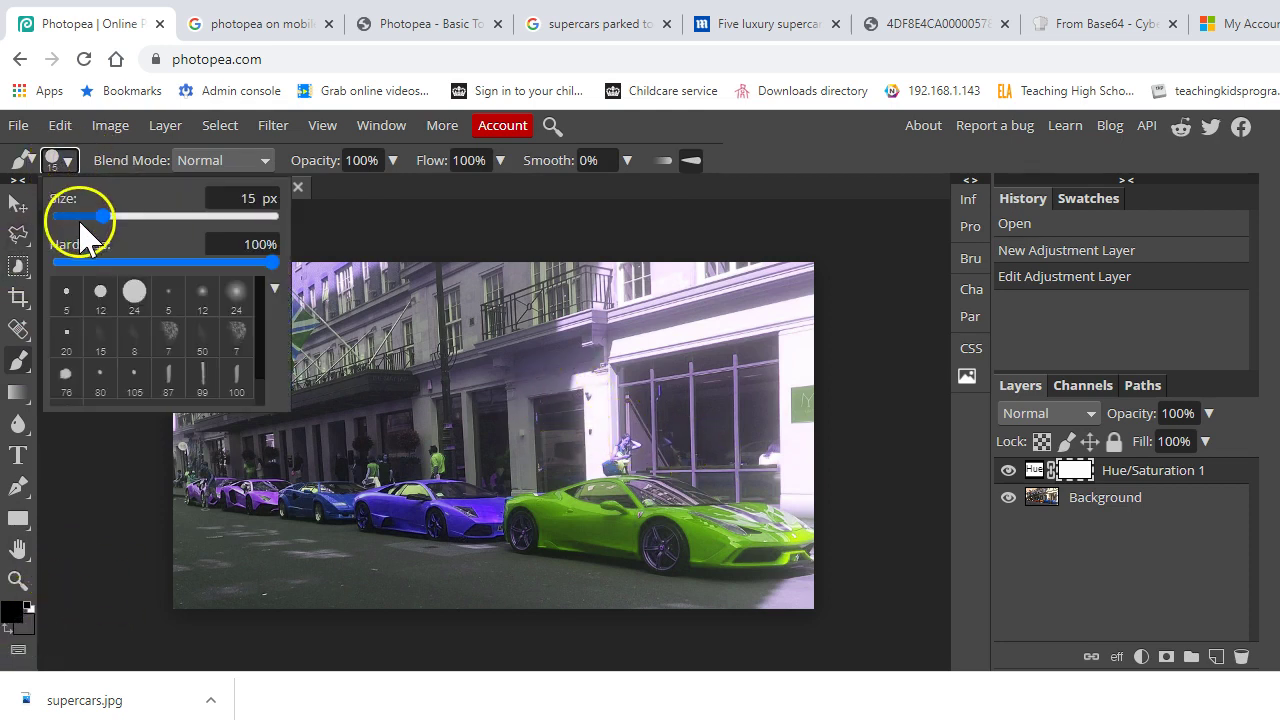
{"action": "left_click_drag", "start_coordinate": [97, 220], "coordinate": [190, 226]}
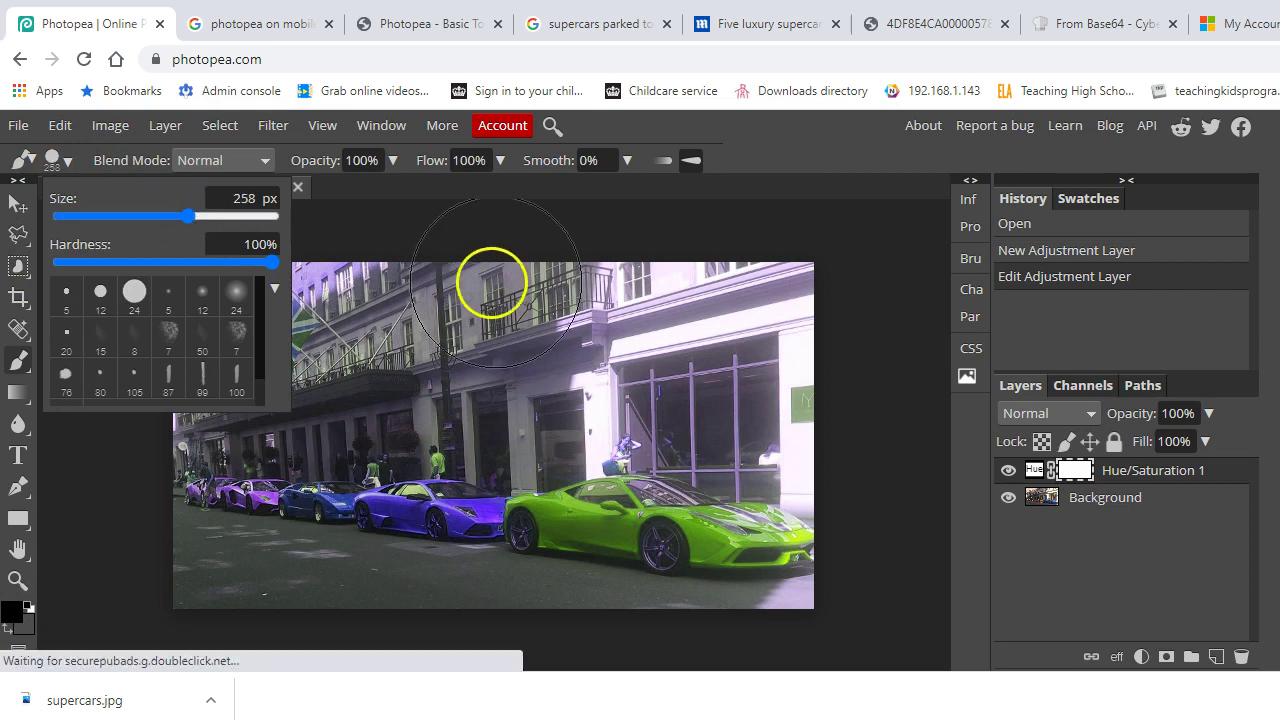
{"action": "mouse_move", "coordinate": [545, 337]}
{"action": "left_mouse_down"}
{"action": "mouse_move", "coordinate": [651, 314]}
{"action": "mouse_move", "coordinate": [766, 334]}
{"action": "mouse_move", "coordinate": [806, 380]}
{"action": "mouse_move", "coordinate": [785, 395]}
{"action": "mouse_move", "coordinate": [666, 357]}
{"action": "mouse_move", "coordinate": [420, 351]}
{"action": "mouse_move", "coordinate": [243, 286]}
{"action": "mouse_move", "coordinate": [217, 347]}
{"action": "mouse_move", "coordinate": [337, 383]}
{"action": "mouse_move", "coordinate": [291, 531]}
{"action": "mouse_move", "coordinate": [109, 371]}
{"action": "mouse_move", "coordinate": [185, 480]}
{"action": "left_mouse_up"}
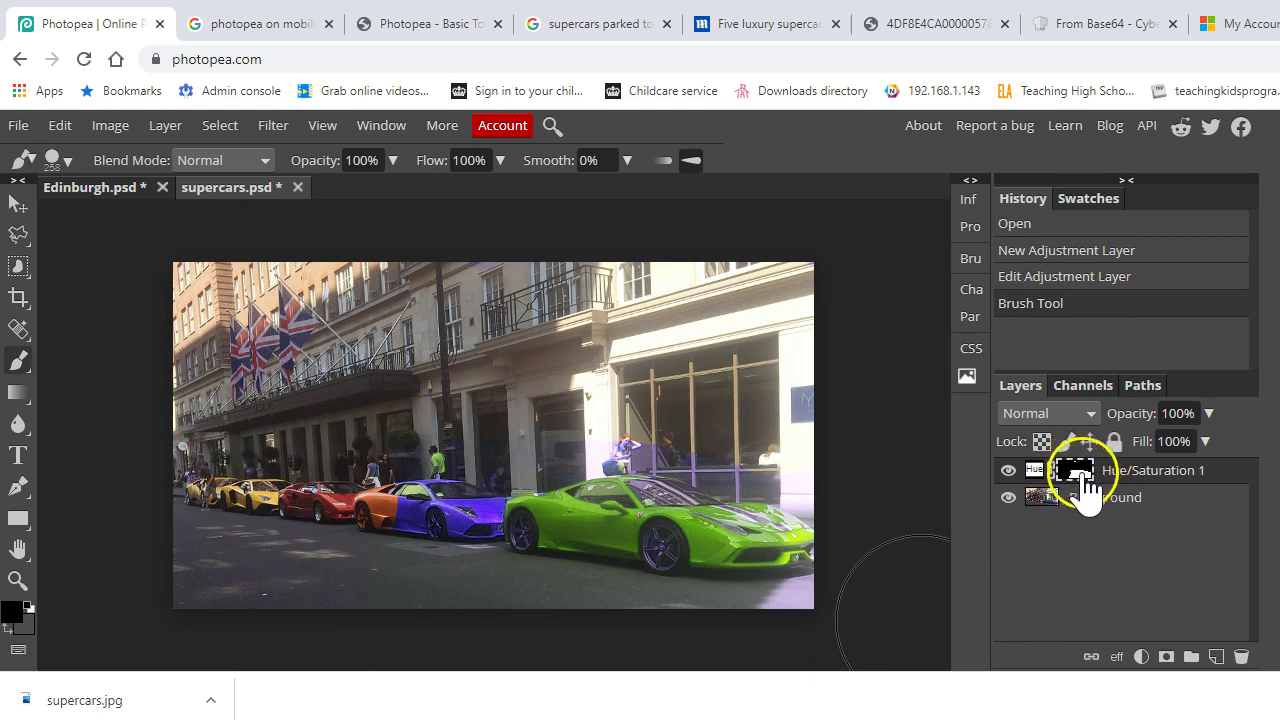
{"action": "mouse_move", "coordinate": [700, 285]}
{"action": "left_mouse_down"}
{"action": "mouse_move", "coordinate": [614, 294]}
{"action": "mouse_move", "coordinate": [280, 271]}
{"action": "mouse_move", "coordinate": [520, 288]}
{"action": "left_mouse_up"}
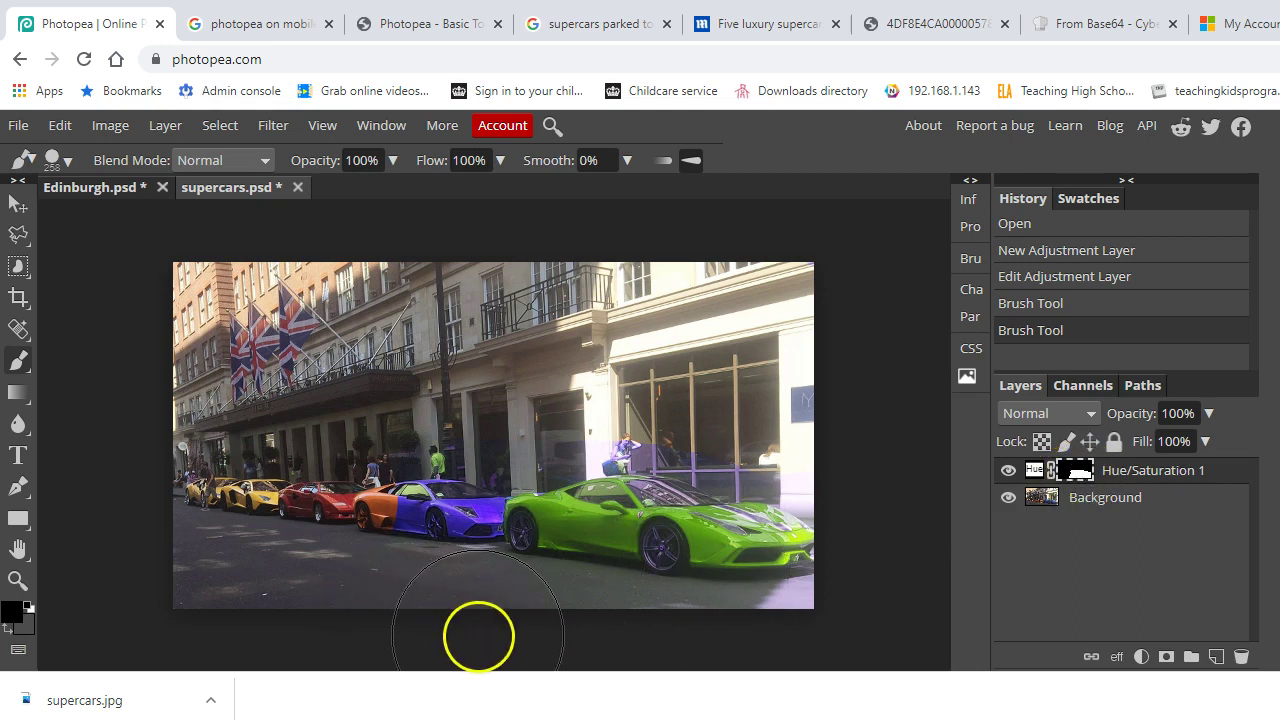
Step: Paint black on the mask over the frontmost car and the road around it to restore their original colours
{"action": "mouse_move", "coordinate": [663, 646]}
{"action": "left_mouse_down"}
{"action": "mouse_move", "coordinate": [659, 559]}
{"action": "mouse_move", "coordinate": [639, 491]}
{"action": "mouse_move", "coordinate": [729, 493]}
{"action": "mouse_move", "coordinate": [766, 522]}
{"action": "mouse_move", "coordinate": [769, 571]}
{"action": "mouse_move", "coordinate": [738, 582]}
{"action": "mouse_move", "coordinate": [677, 532]}
{"action": "mouse_move", "coordinate": [591, 523]}
{"action": "left_mouse_up"}
{"action": "left_click", "coordinate": [592, 520]}
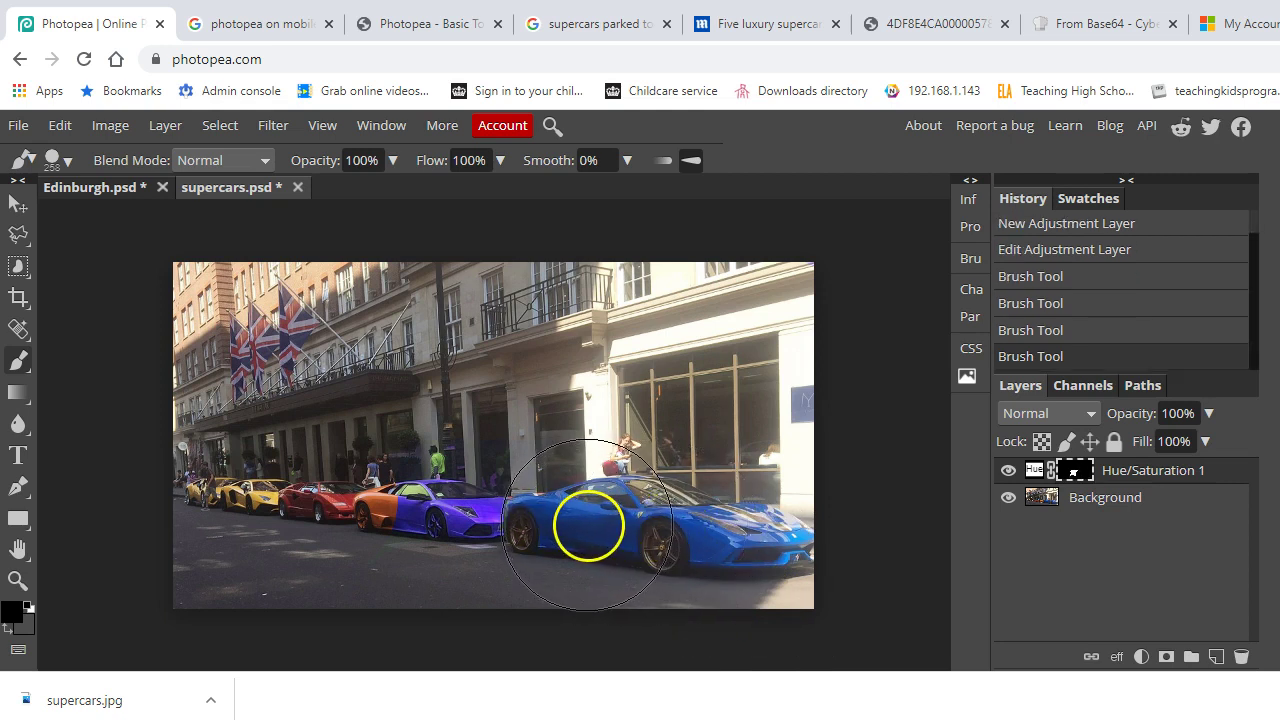
{"action": "left_click_drag", "start_coordinate": [590, 525], "coordinate": [663, 551]}
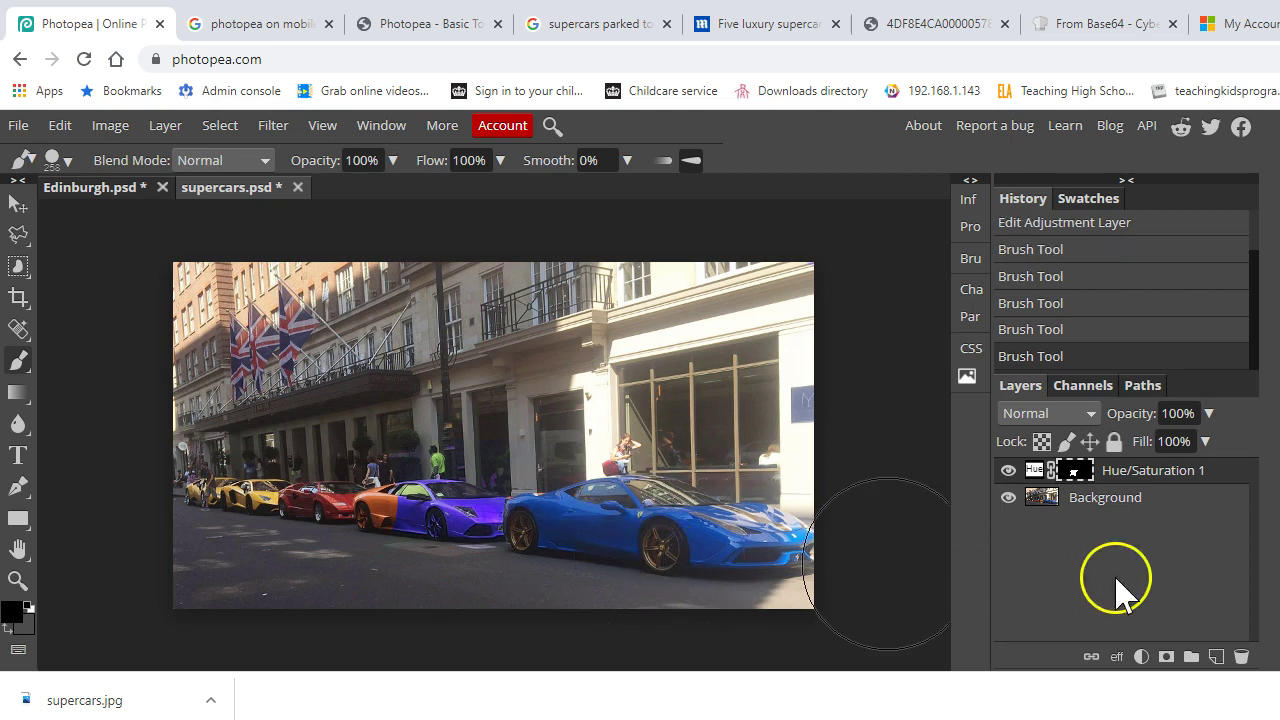
Step: Paint black on the mask with a 22 px brush over the pedestrian and doorways behind the second car
{"action": "left_click", "coordinate": [28, 607]}
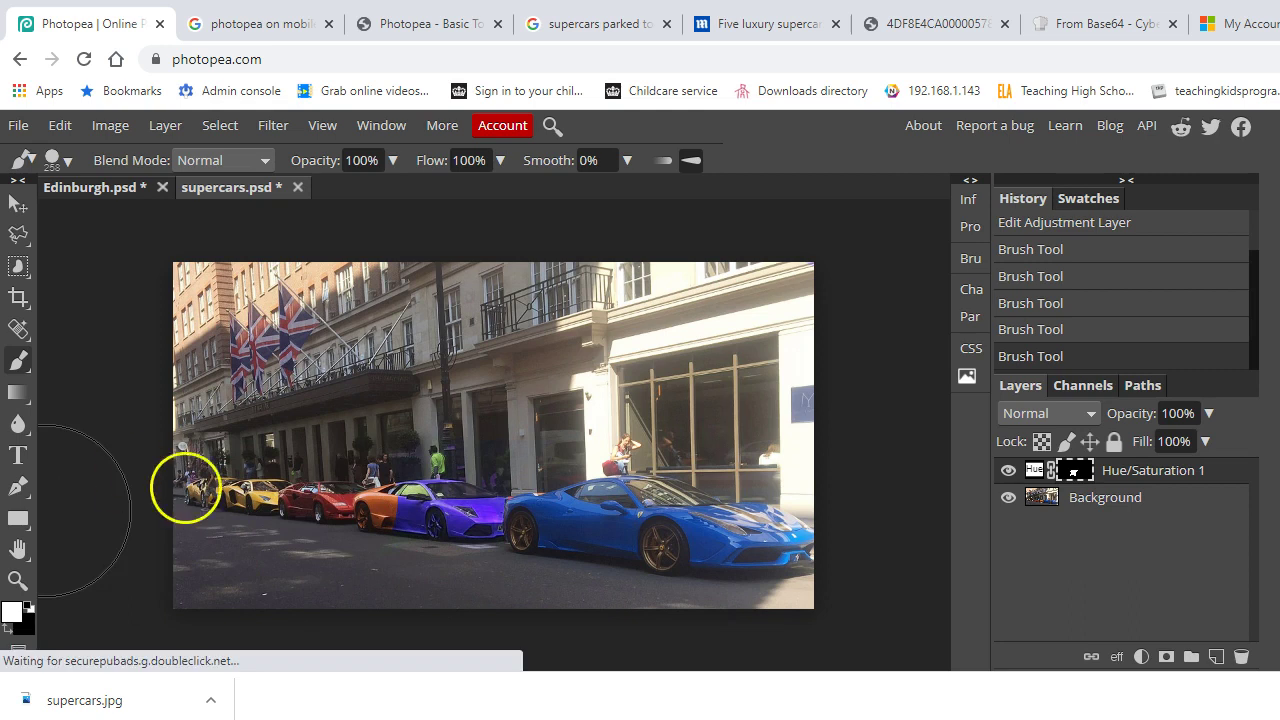
{"action": "left_click_drag", "start_coordinate": [418, 540], "coordinate": [352, 513]}
{"action": "key", "text": "ctrl+plus"}
{"action": "key", "text": "ctrl+plus"}
{"action": "key", "text": "ctrl+plus"}
{"action": "key", "text": "ctrl+plus"}
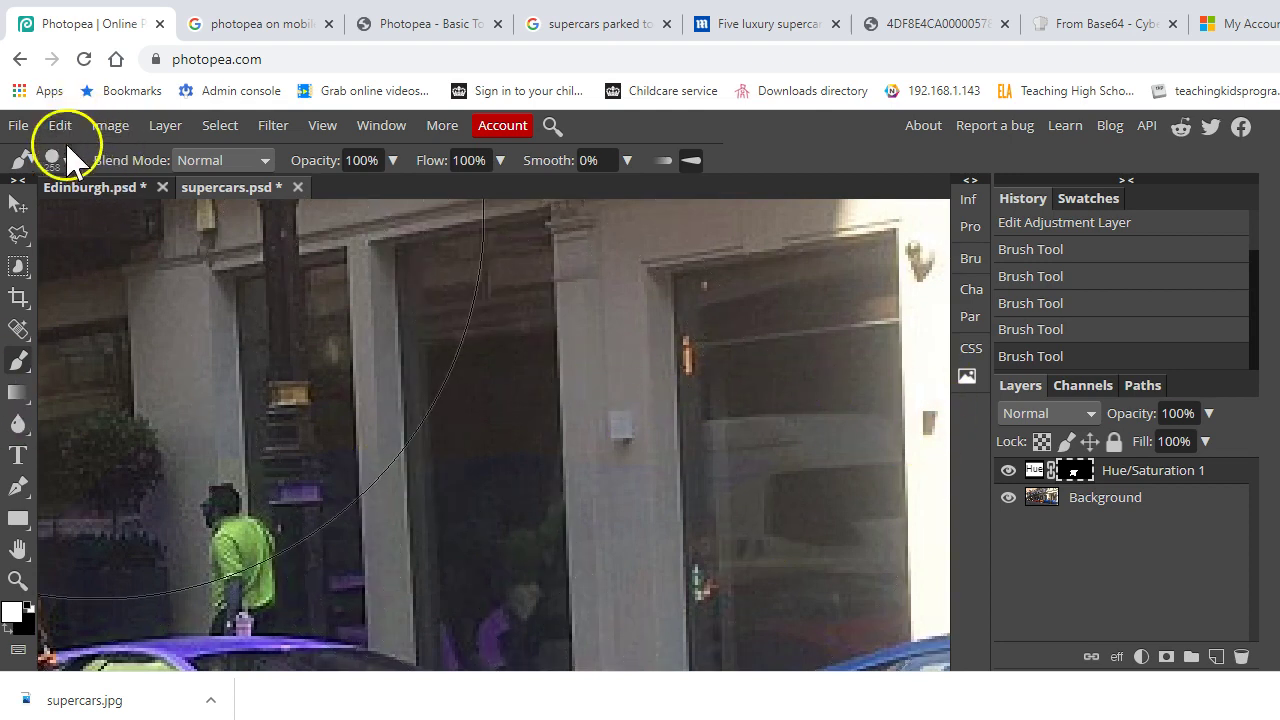
{"action": "left_click", "coordinate": [62, 161]}
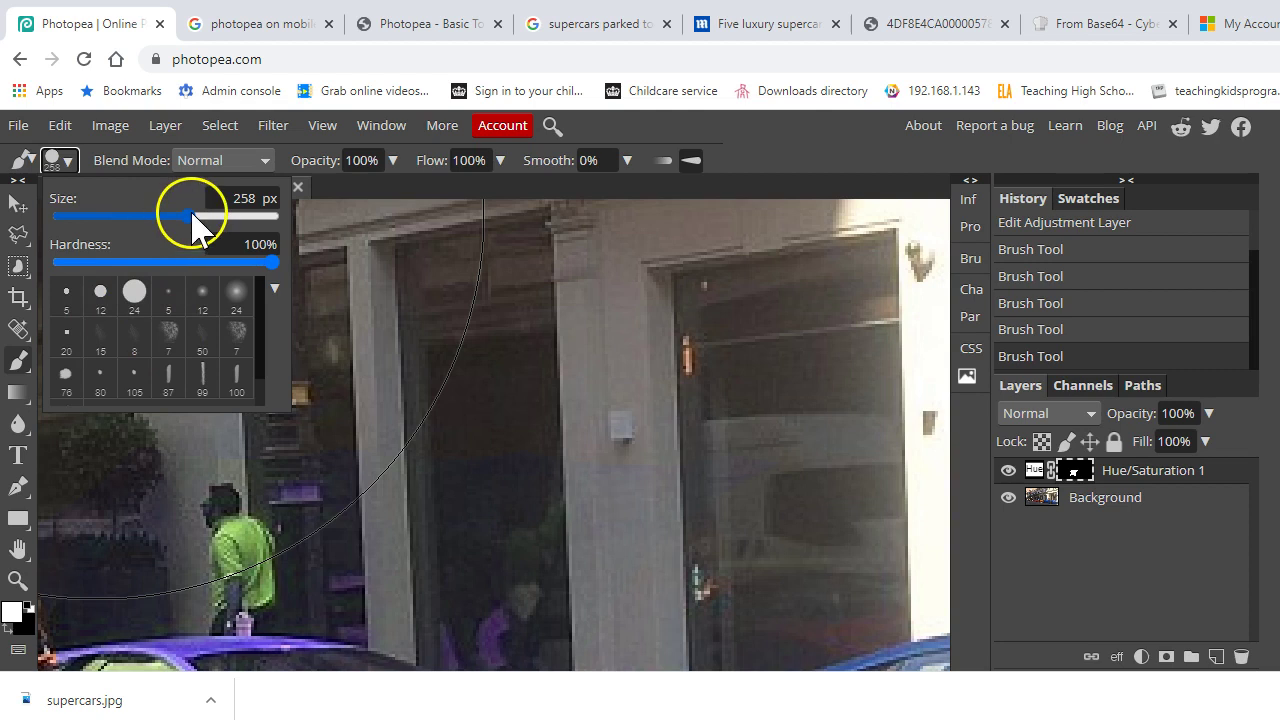
{"action": "mouse_move", "coordinate": [188, 216]}
{"action": "left_mouse_down"}
{"action": "mouse_move", "coordinate": [88, 216]}
{"action": "mouse_move", "coordinate": [114, 230]}
{"action": "left_mouse_up"}
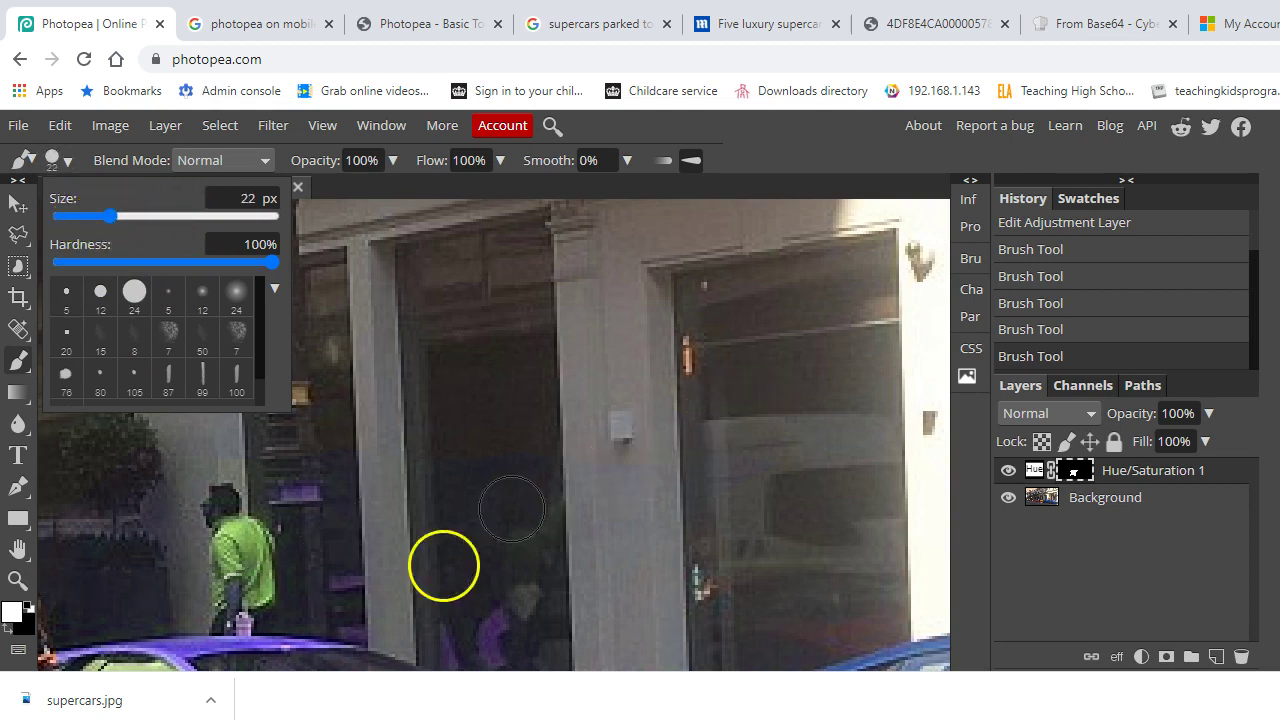
{"action": "left_click", "coordinate": [10, 628]}
{"action": "mouse_move", "coordinate": [274, 480]}
{"action": "left_mouse_down"}
{"action": "mouse_move", "coordinate": [314, 509]}
{"action": "mouse_move", "coordinate": [180, 563]}
{"action": "mouse_move", "coordinate": [240, 597]}
{"action": "mouse_move", "coordinate": [380, 606]}
{"action": "mouse_move", "coordinate": [494, 657]}
{"action": "mouse_move", "coordinate": [534, 557]}
{"action": "mouse_move", "coordinate": [631, 571]}
{"action": "mouse_move", "coordinate": [654, 408]}
{"action": "mouse_move", "coordinate": [523, 423]}
{"action": "mouse_move", "coordinate": [63, 543]}
{"action": "mouse_move", "coordinate": [120, 512]}
{"action": "left_mouse_up"}
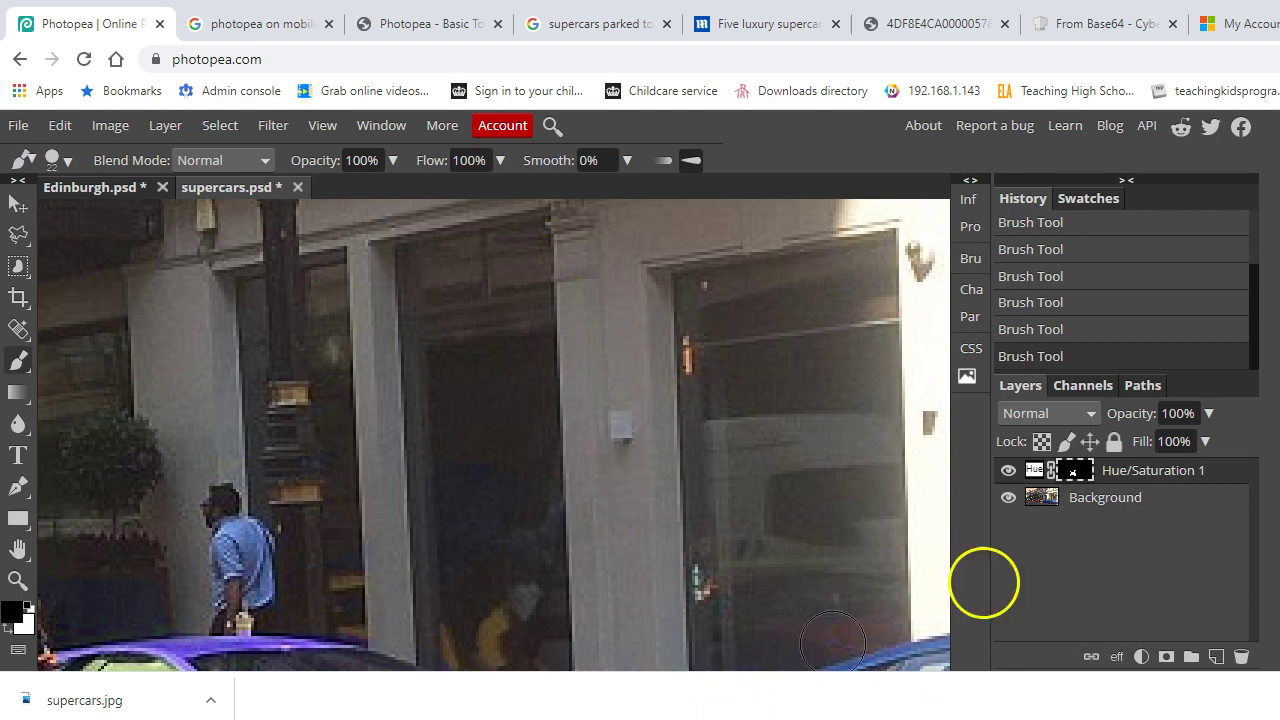
Step: Paint white on the mask over the orange rear half of the second car so its whole body takes the shifted hue
{"action": "left_click", "coordinate": [18, 549]}
{"action": "left_click_drag", "start_coordinate": [374, 554], "coordinate": [800, 288]}
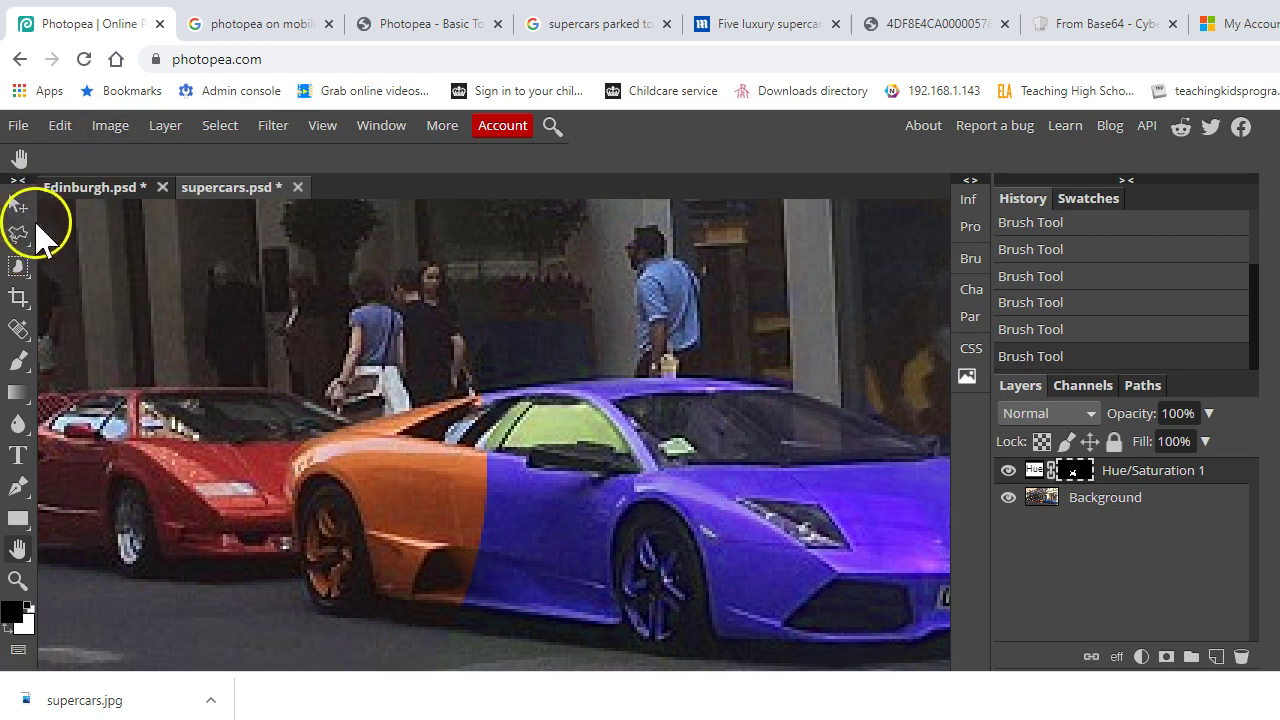
{"action": "left_click", "coordinate": [18, 363]}
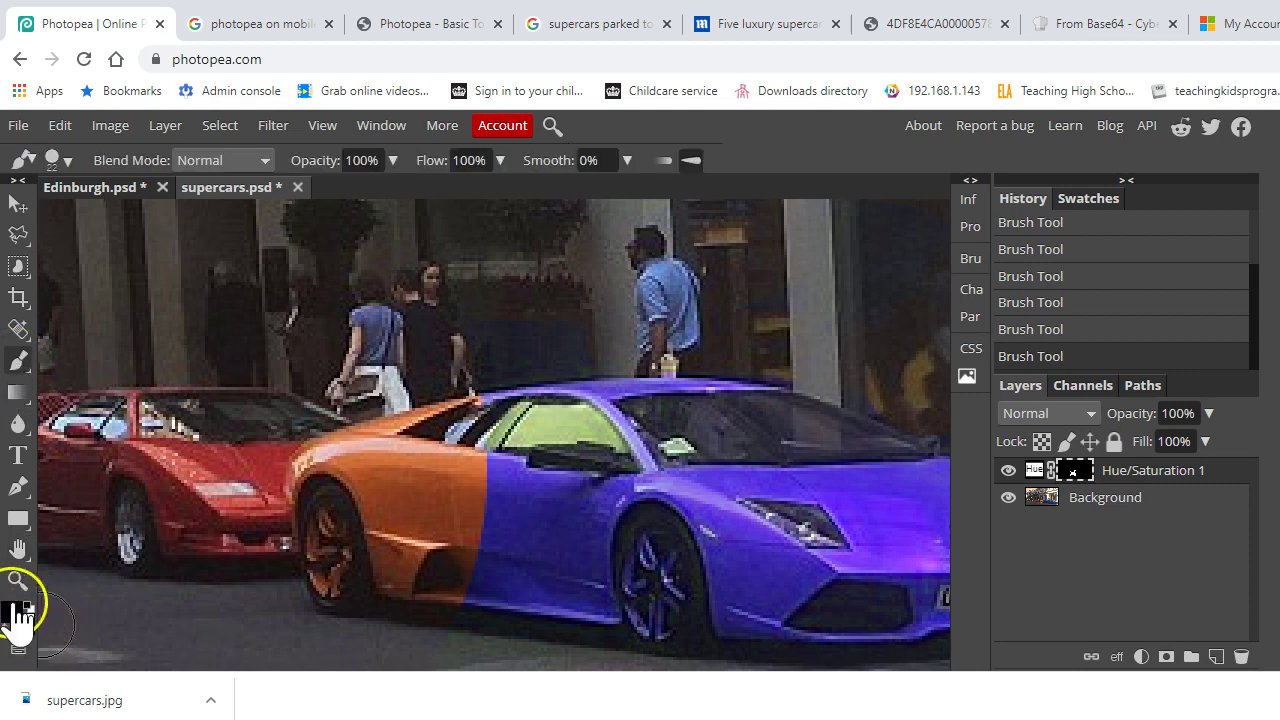
{"action": "left_click", "coordinate": [27, 607]}
{"action": "left_click", "coordinate": [14, 612]}
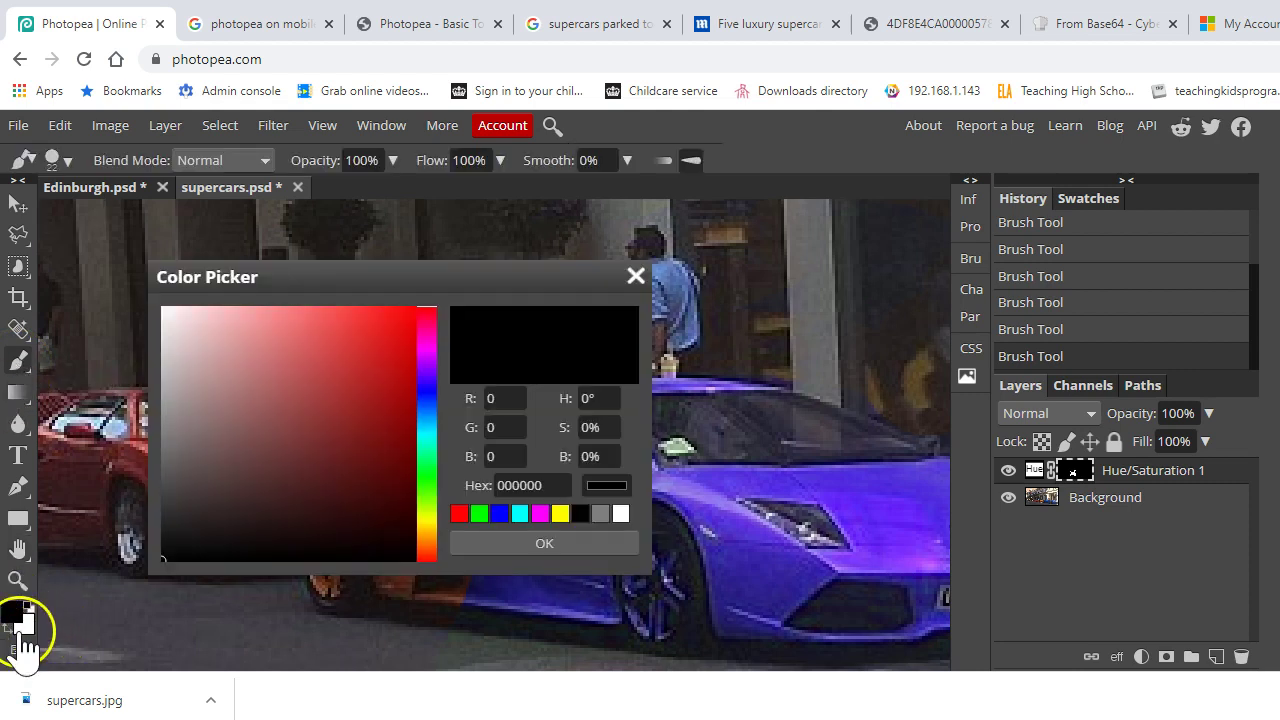
{"action": "left_click", "coordinate": [636, 276]}
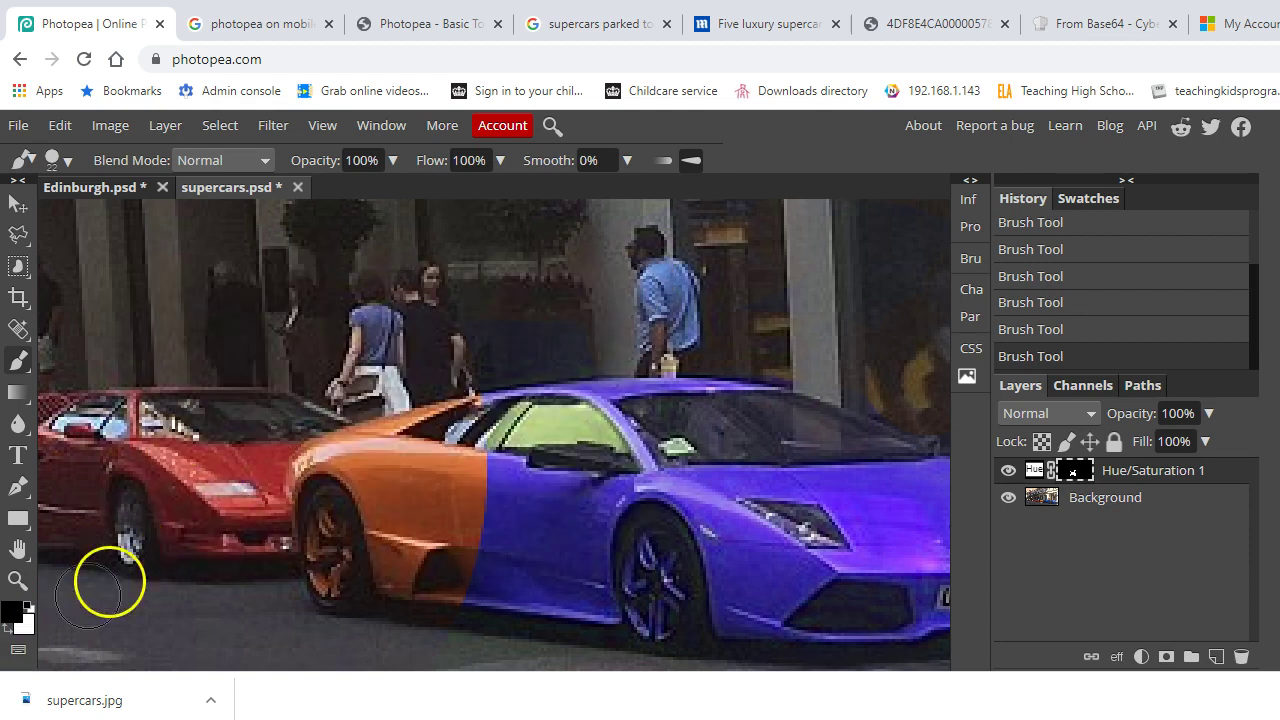
{"action": "mouse_move", "coordinate": [629, 434]}
{"action": "left_mouse_down"}
{"action": "mouse_move", "coordinate": [582, 463]}
{"action": "mouse_move", "coordinate": [453, 477]}
{"action": "mouse_move", "coordinate": [414, 506]}
{"action": "mouse_move", "coordinate": [499, 527]}
{"action": "mouse_move", "coordinate": [455, 568]}
{"action": "mouse_move", "coordinate": [471, 578]}
{"action": "mouse_move", "coordinate": [354, 551]}
{"action": "mouse_move", "coordinate": [333, 528]}
{"action": "mouse_move", "coordinate": [321, 558]}
{"action": "mouse_move", "coordinate": [331, 572]}
{"action": "mouse_move", "coordinate": [351, 537]}
{"action": "mouse_move", "coordinate": [341, 503]}
{"action": "mouse_move", "coordinate": [315, 492]}
{"action": "mouse_move", "coordinate": [321, 469]}
{"action": "mouse_move", "coordinate": [407, 459]}
{"action": "mouse_move", "coordinate": [366, 501]}
{"action": "mouse_move", "coordinate": [399, 479]}
{"action": "mouse_move", "coordinate": [414, 446]}
{"action": "mouse_move", "coordinate": [489, 425]}
{"action": "mouse_move", "coordinate": [355, 454]}
{"action": "mouse_move", "coordinate": [510, 424]}
{"action": "left_mouse_up"}
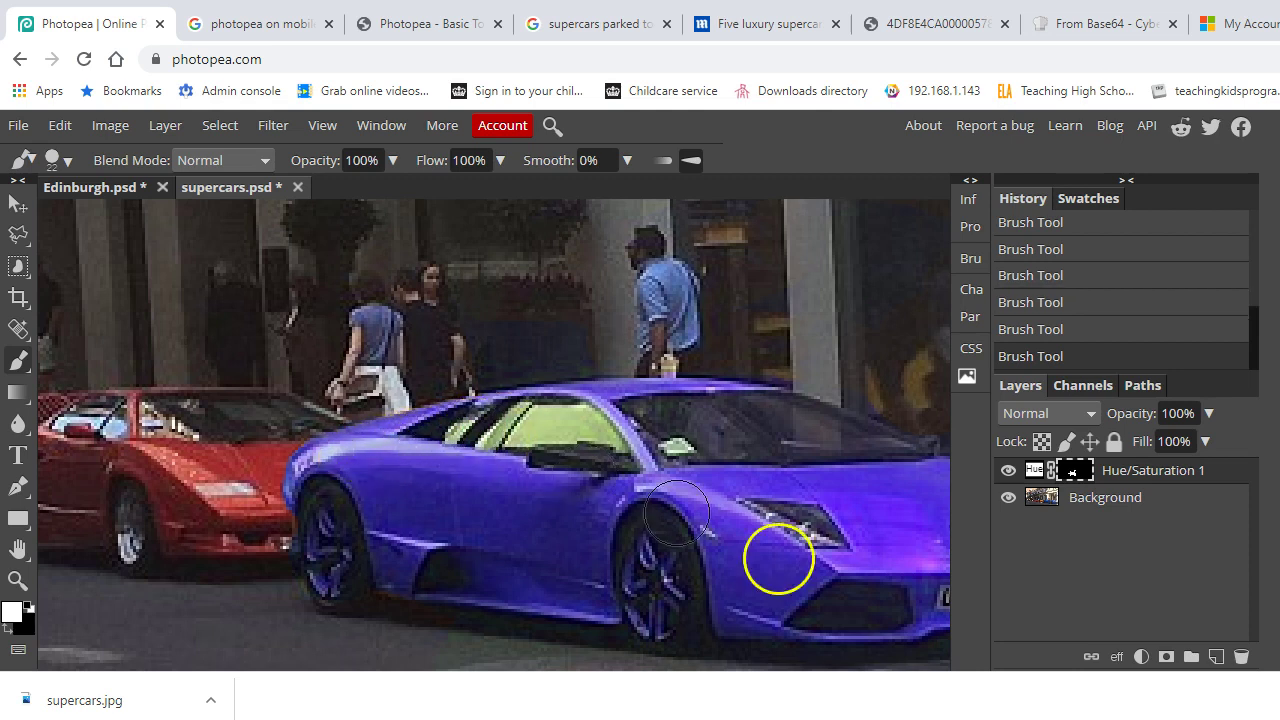
{"action": "scroll", "coordinate": [570, 560], "scroll_direction": "down", "scroll_amount": 5}
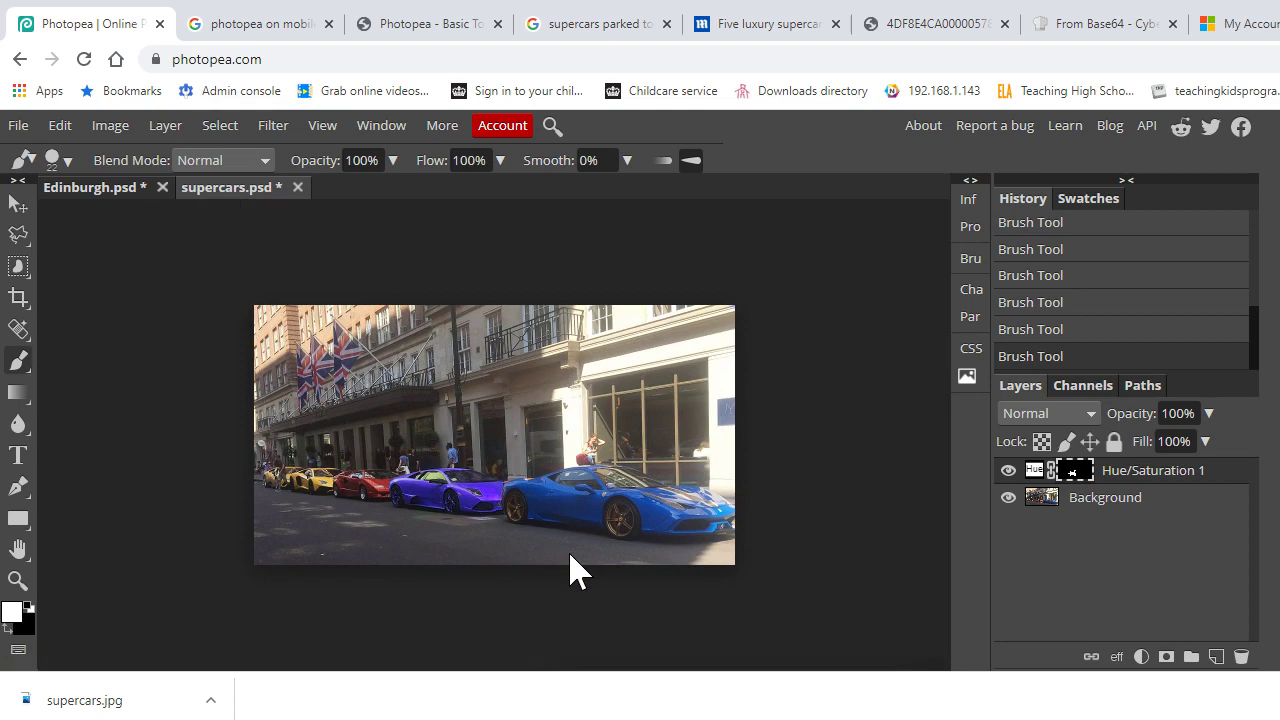
Step: Refine the mask where the second car meets the blue car, painting black over the blue rear wing and white over the second car's nose
{"action": "scroll", "coordinate": [570, 554], "scroll_direction": "up", "scroll_amount": 6}
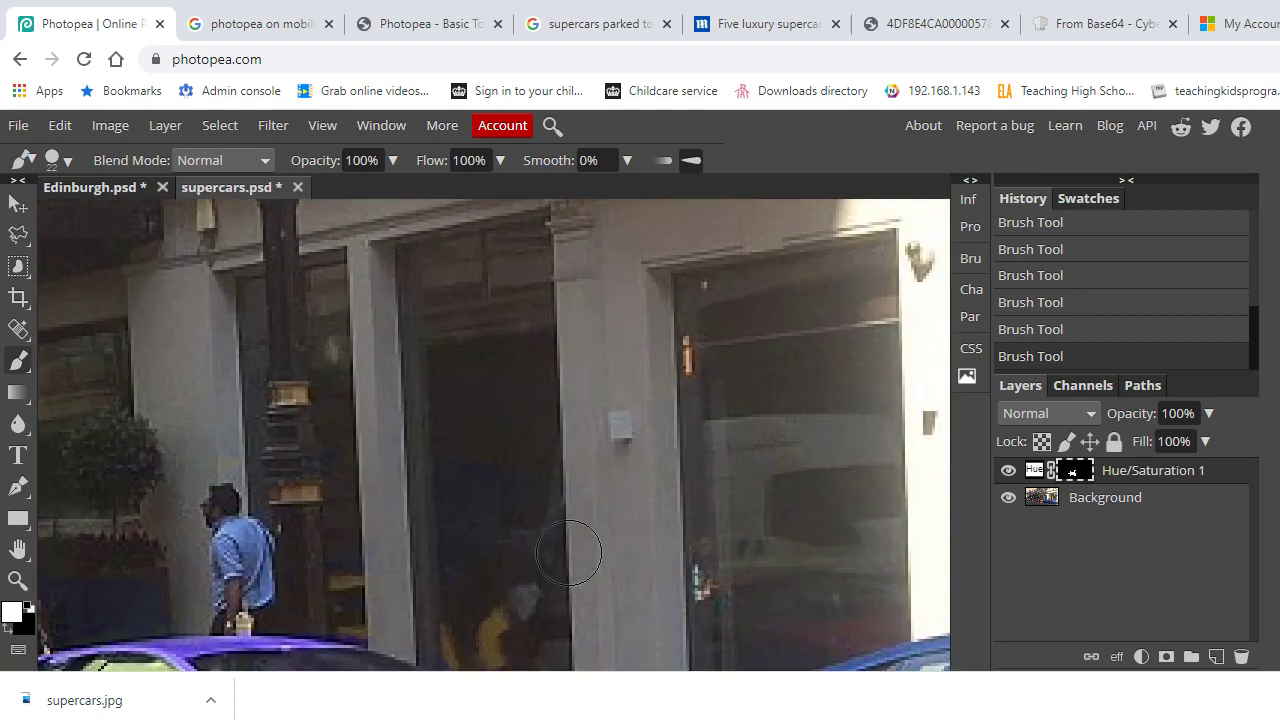
{"action": "left_click", "coordinate": [18, 549]}
{"action": "left_click_drag", "start_coordinate": [440, 547], "coordinate": [725, 322]}
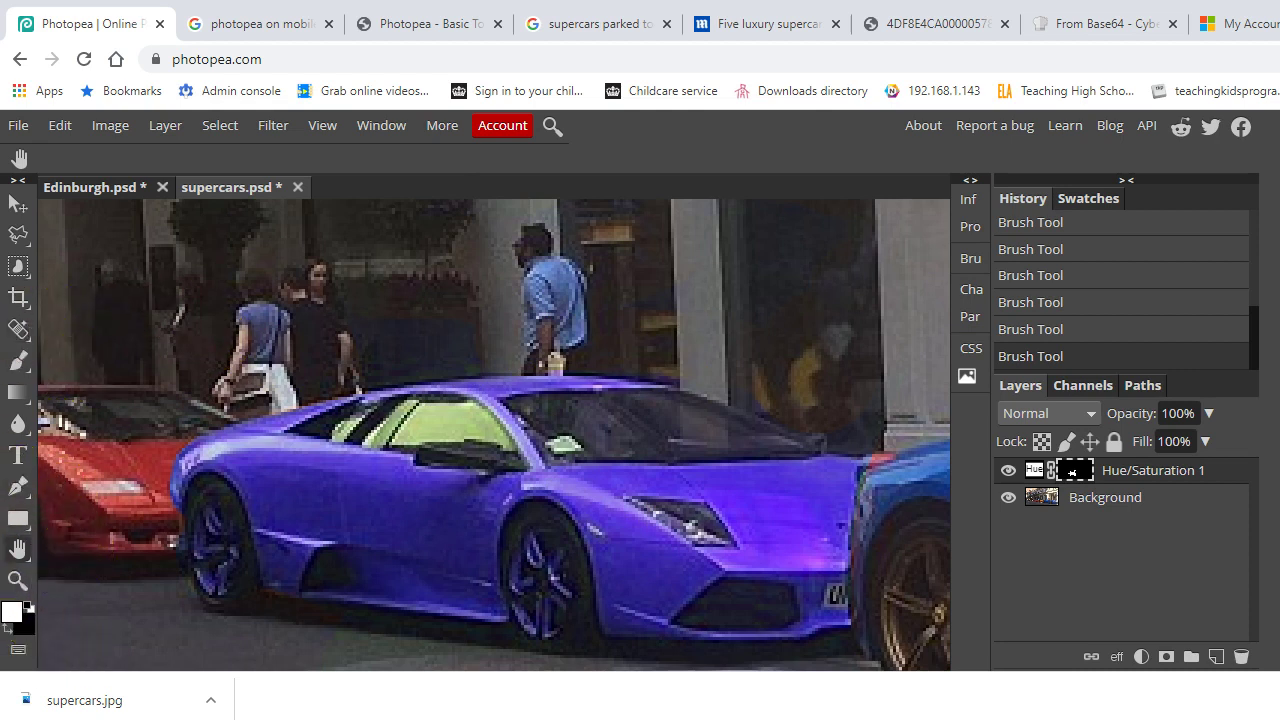
{"action": "left_click", "coordinate": [20, 362]}
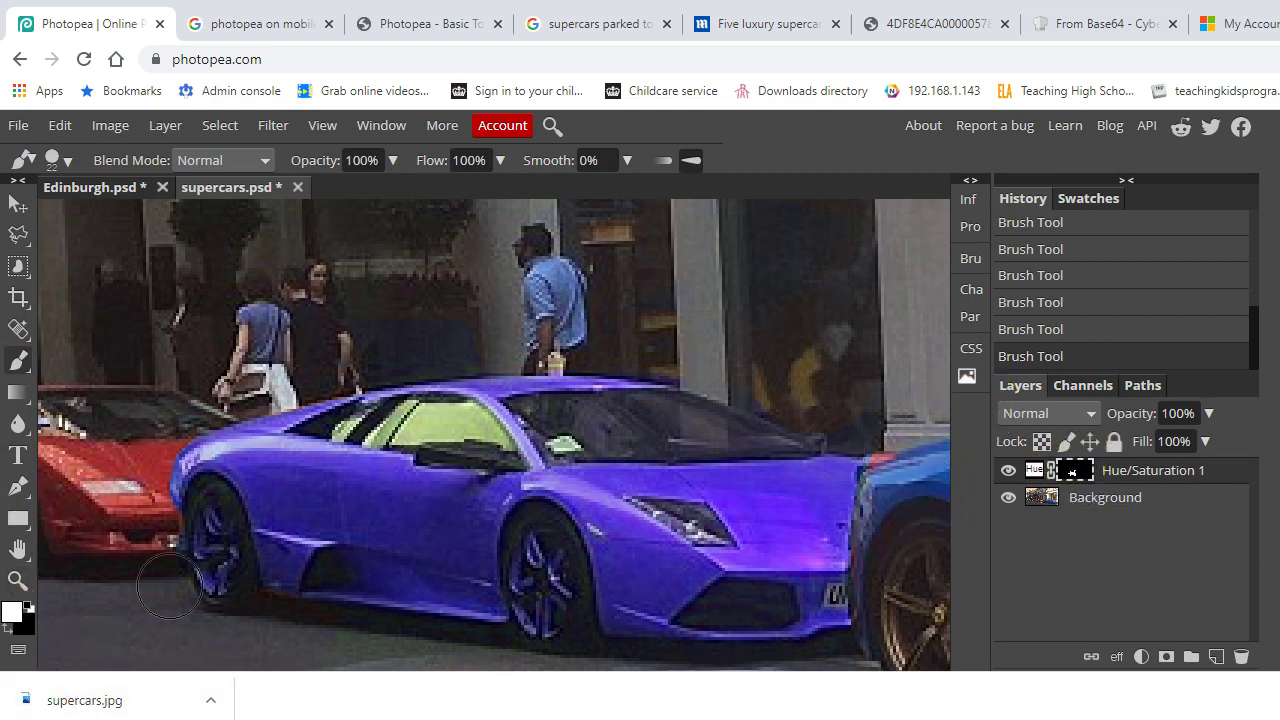
{"action": "left_click", "coordinate": [12, 628]}
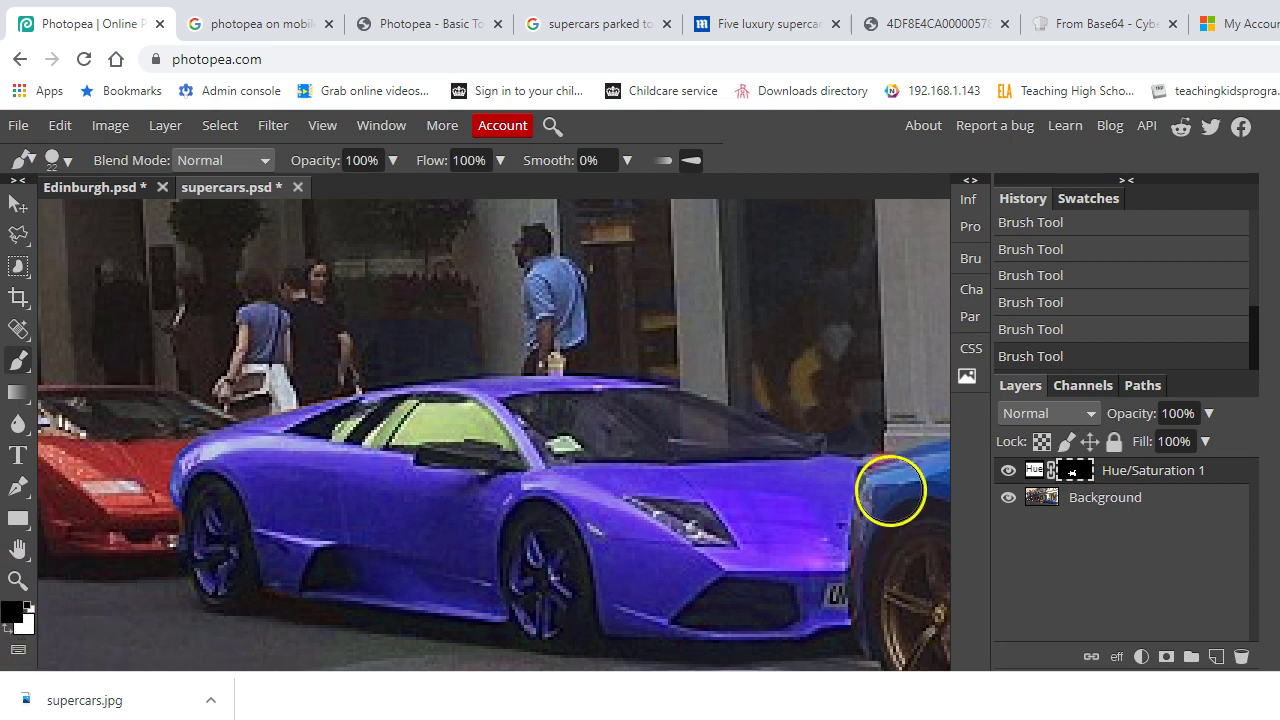
{"action": "left_click_drag", "start_coordinate": [885, 525], "coordinate": [890, 650]}
{"action": "mouse_move", "coordinate": [913, 483]}
{"action": "left_mouse_down"}
{"action": "mouse_move", "coordinate": [920, 523]}
{"action": "mouse_move", "coordinate": [894, 623]}
{"action": "mouse_move", "coordinate": [897, 566]}
{"action": "mouse_move", "coordinate": [920, 554]}
{"action": "left_mouse_up"}
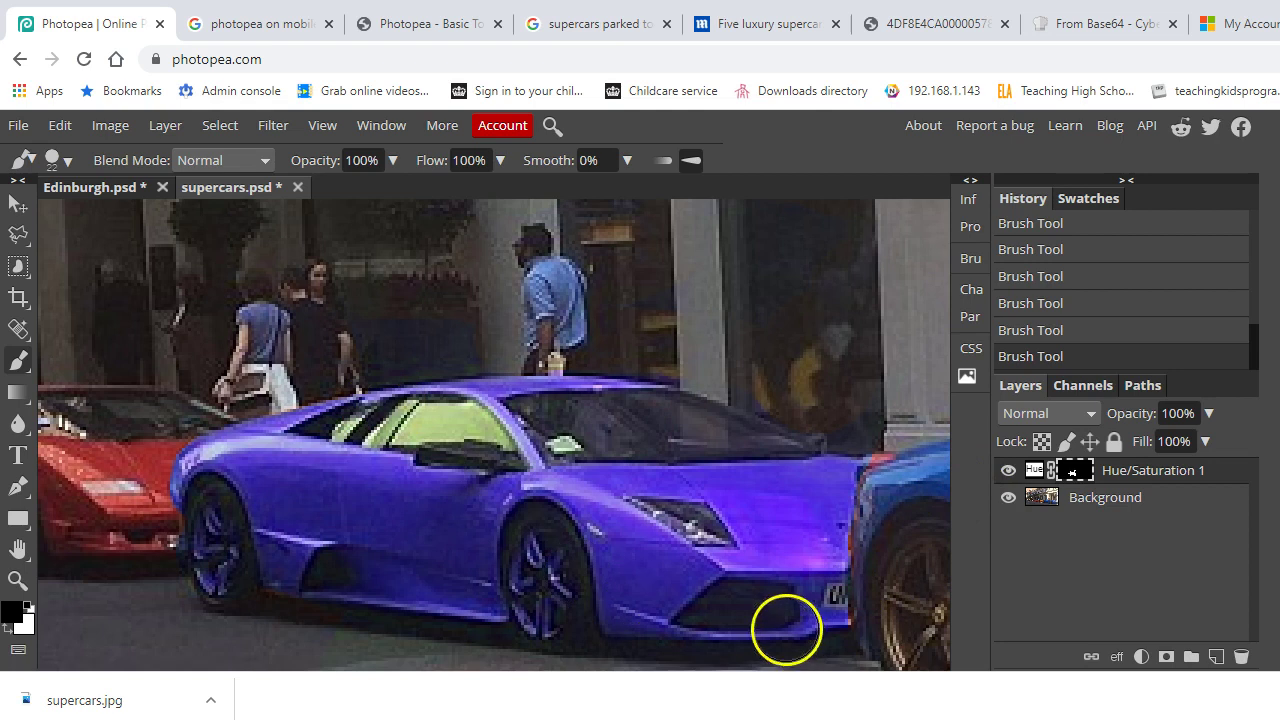
{"action": "left_click", "coordinate": [27, 607]}
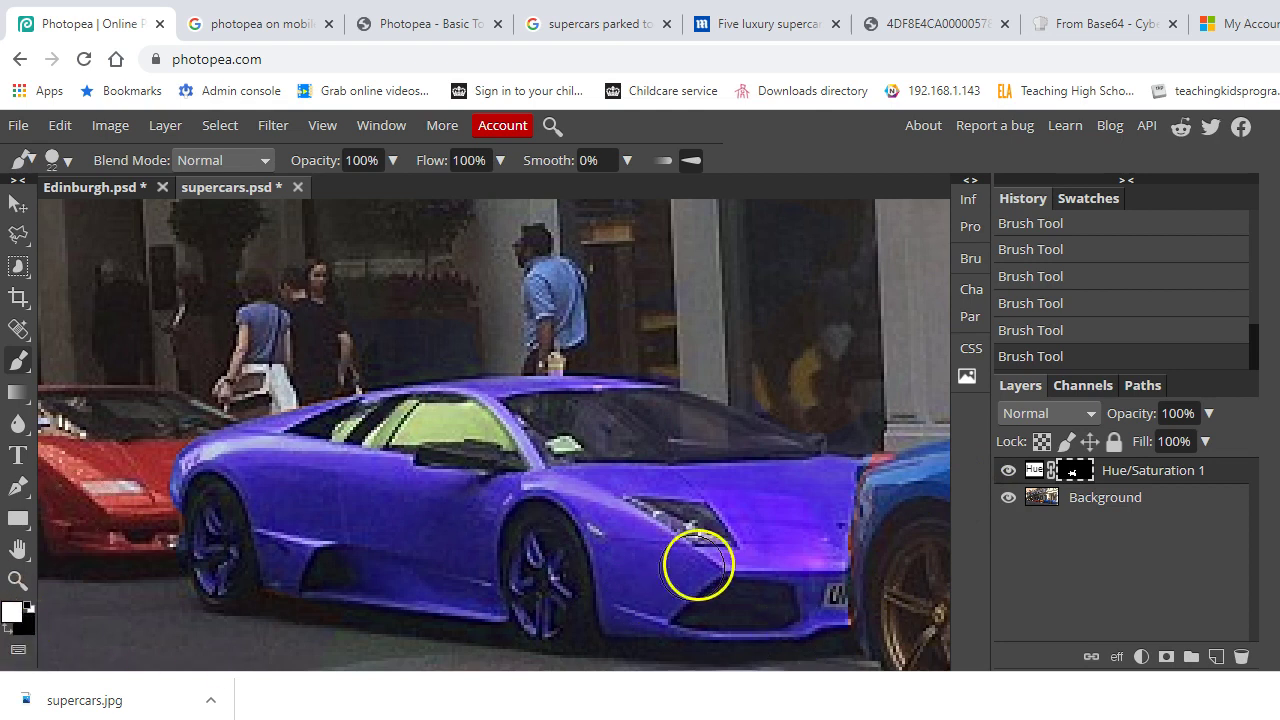
{"action": "left_click_drag", "start_coordinate": [819, 543], "coordinate": [819, 630]}
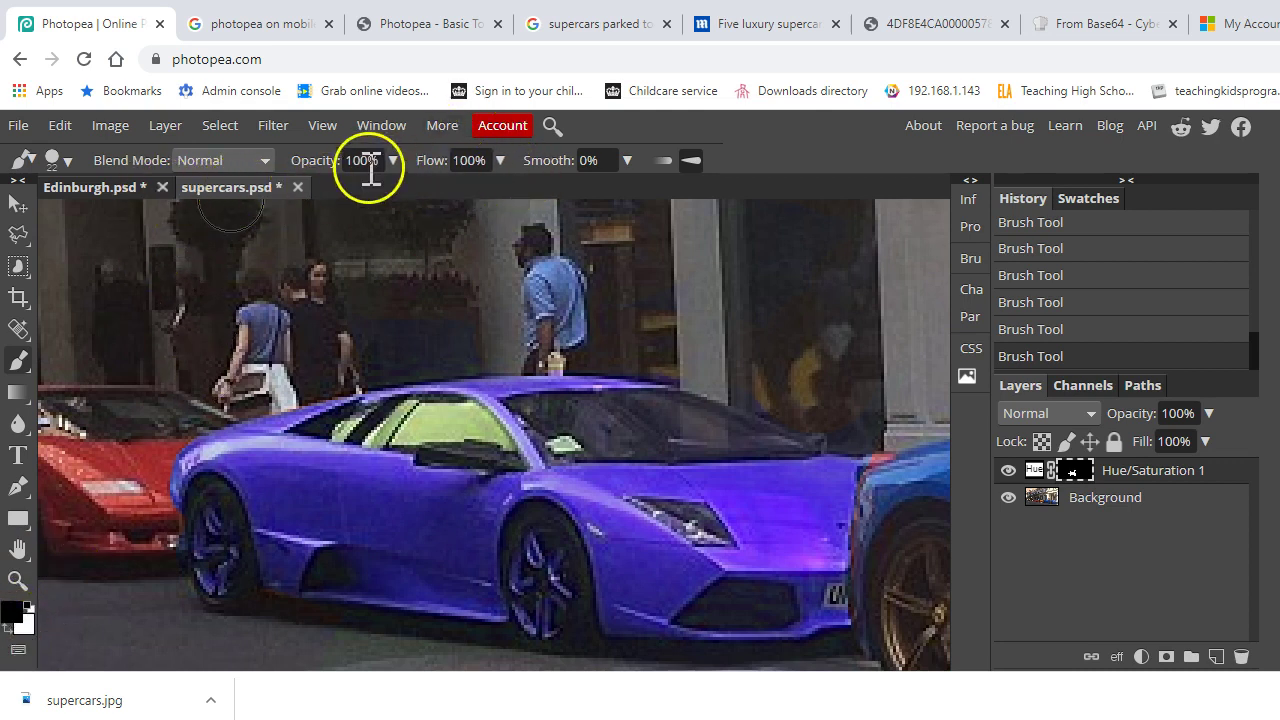
Step: Paint black on the mask with a 7 px brush over the second car's windscreen and side windows to restore their original colours
{"action": "left_click", "coordinate": [66, 161]}
{"action": "mouse_move", "coordinate": [82, 218]}
{"action": "left_mouse_down"}
{"action": "mouse_move", "coordinate": [55, 218]}
{"action": "mouse_move", "coordinate": [100, 235]}
{"action": "left_mouse_up"}
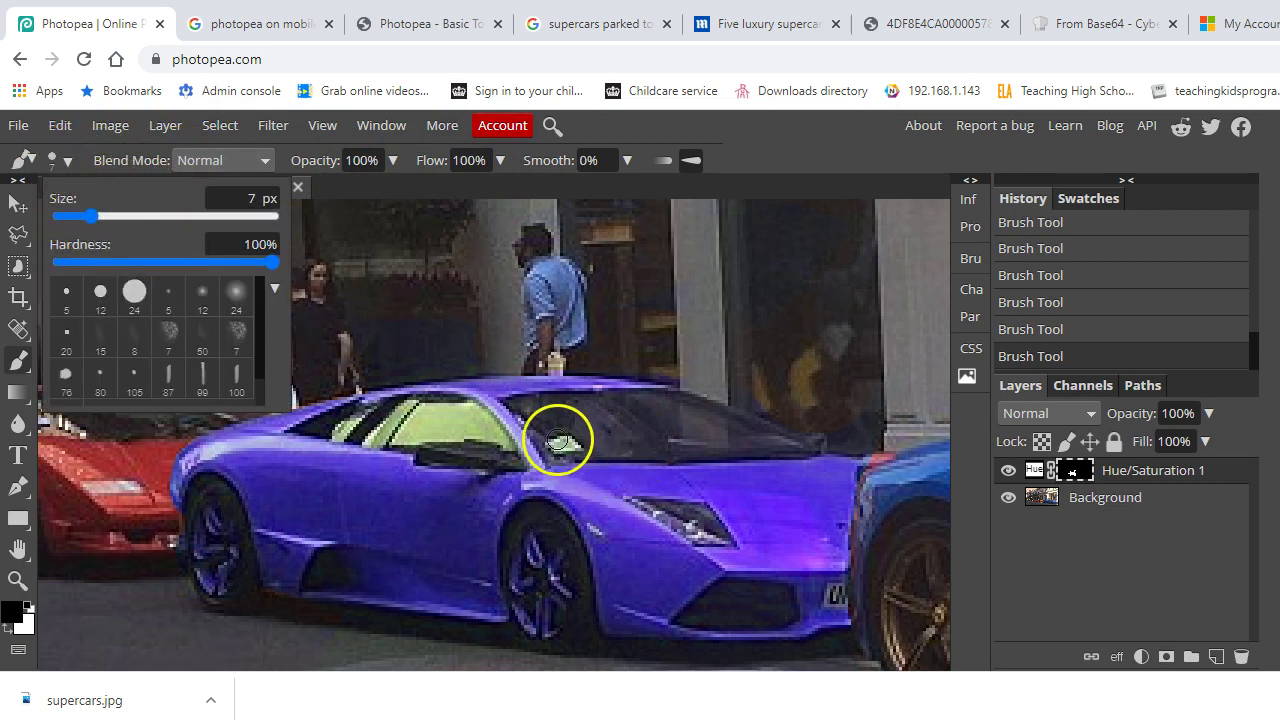
{"action": "left_click", "coordinate": [558, 441]}
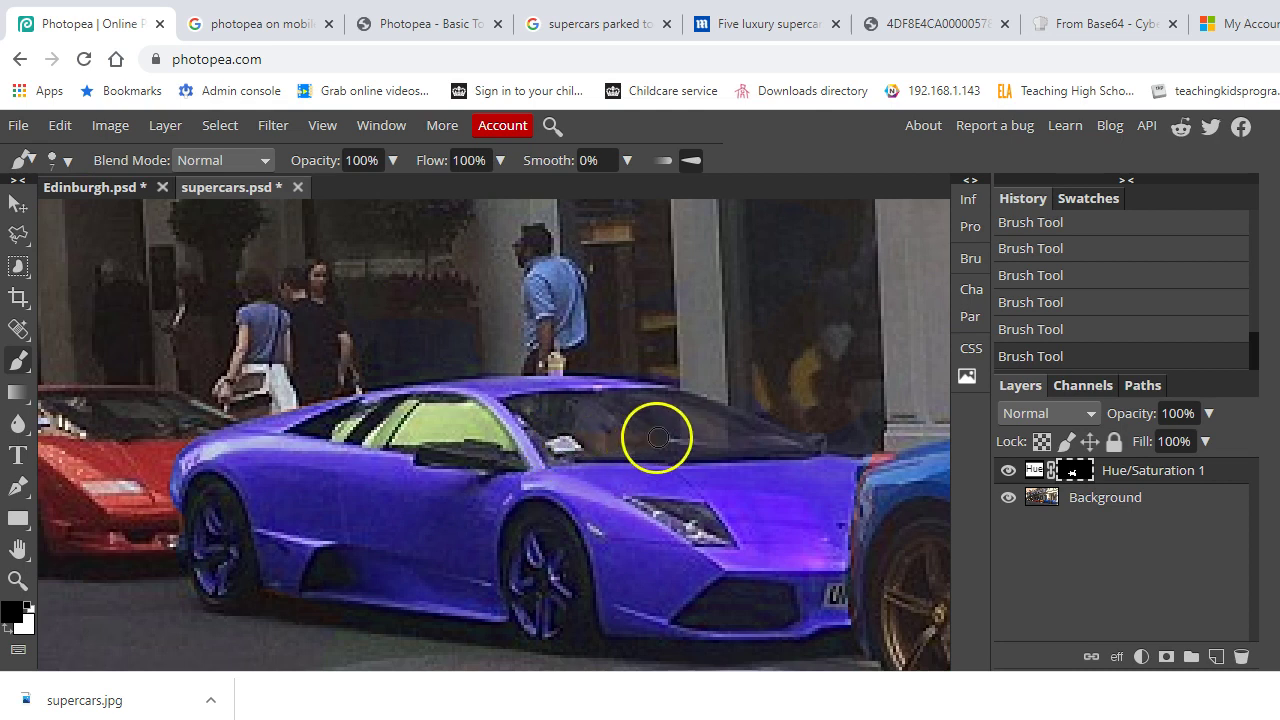
{"action": "left_click_drag", "start_coordinate": [751, 440], "coordinate": [763, 442]}
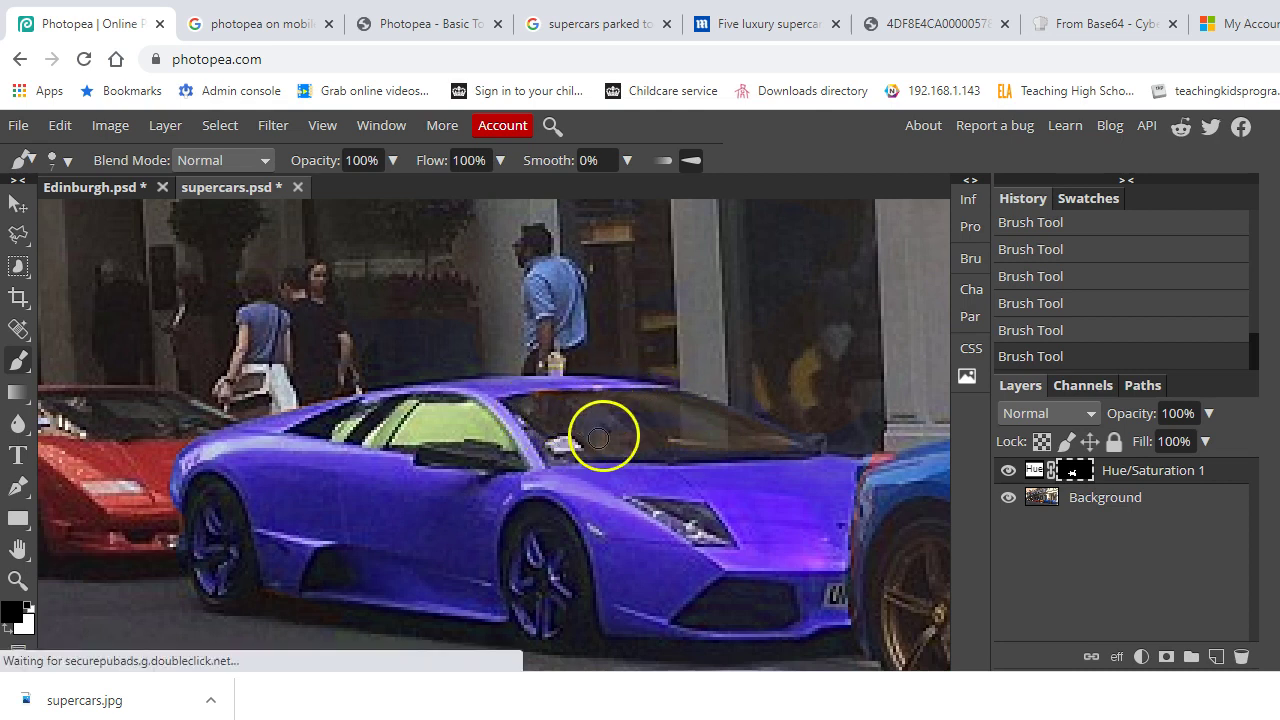
{"action": "left_click", "coordinate": [587, 413]}
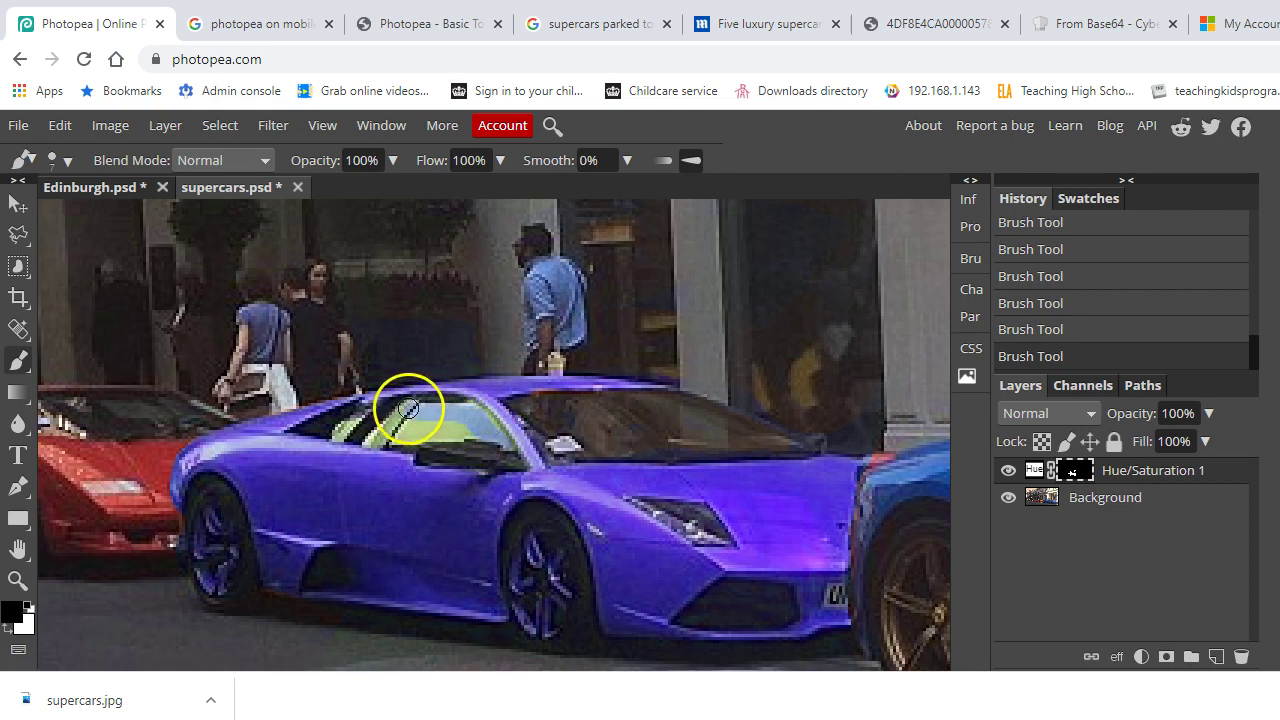
{"action": "left_click_drag", "start_coordinate": [379, 433], "coordinate": [470, 434]}
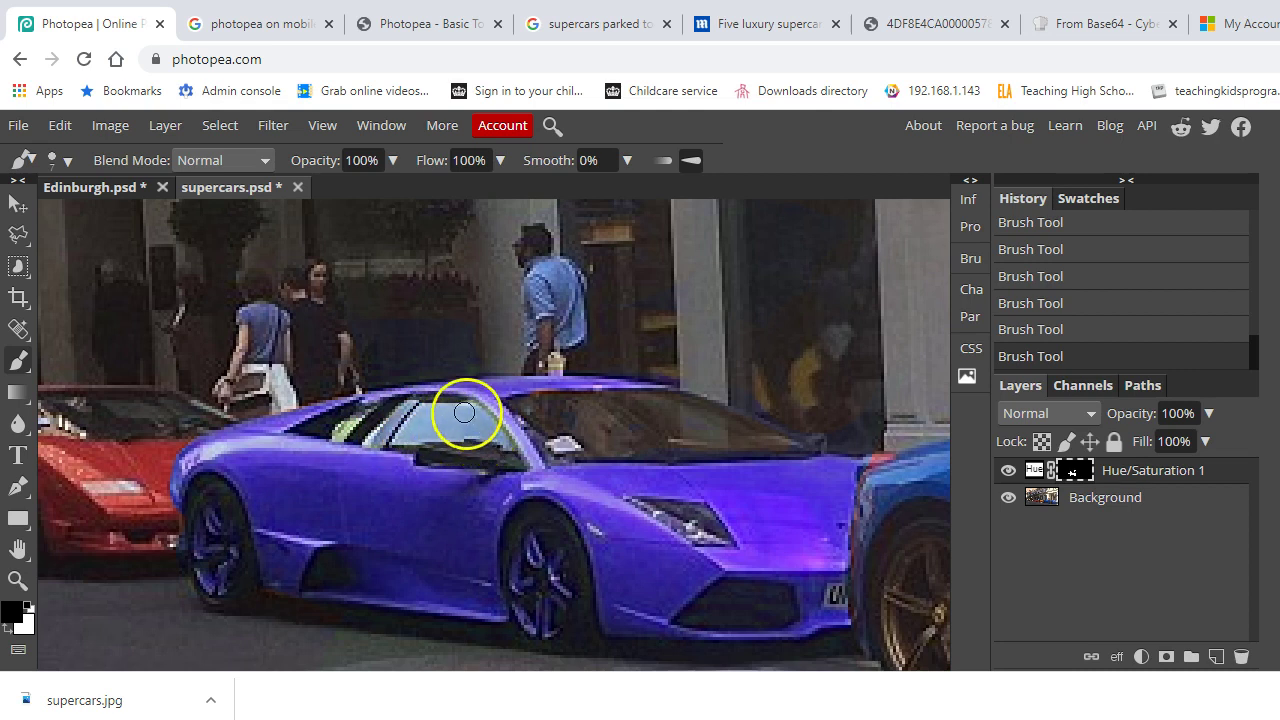
{"action": "mouse_move", "coordinate": [371, 434]}
{"action": "left_mouse_down"}
{"action": "mouse_move", "coordinate": [323, 429]}
{"action": "mouse_move", "coordinate": [358, 421]}
{"action": "left_mouse_up"}
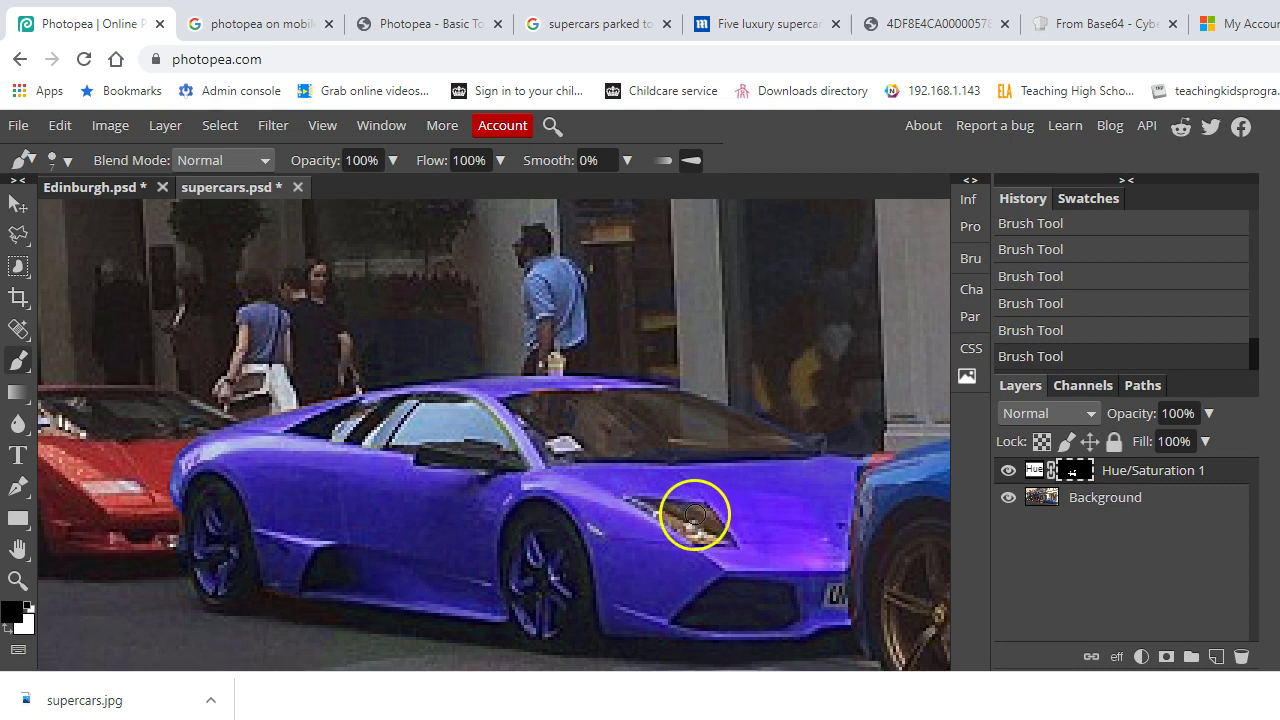
Step: Restore the second car's headlight by painting black on the mask, lasso-selecting its outline and painting black inside the selection
{"action": "left_click_drag", "start_coordinate": [677, 522], "coordinate": [706, 538]}
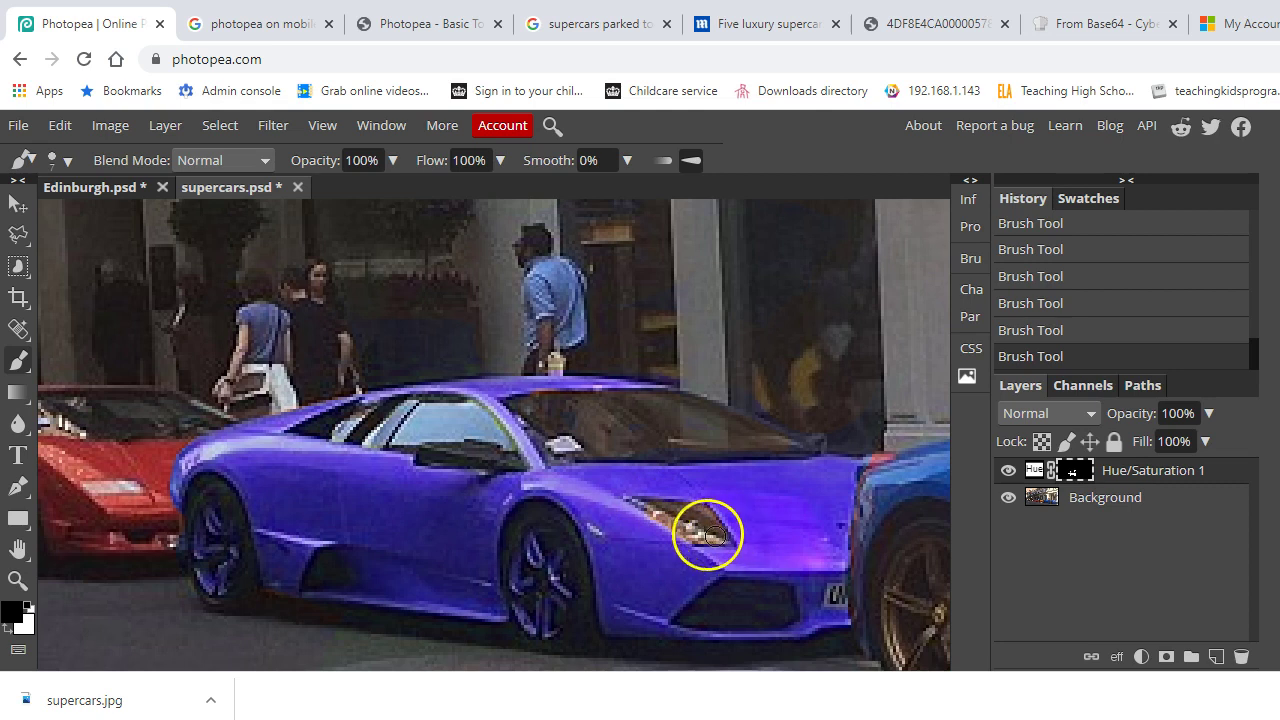
{"action": "left_click", "coordinate": [17, 266]}
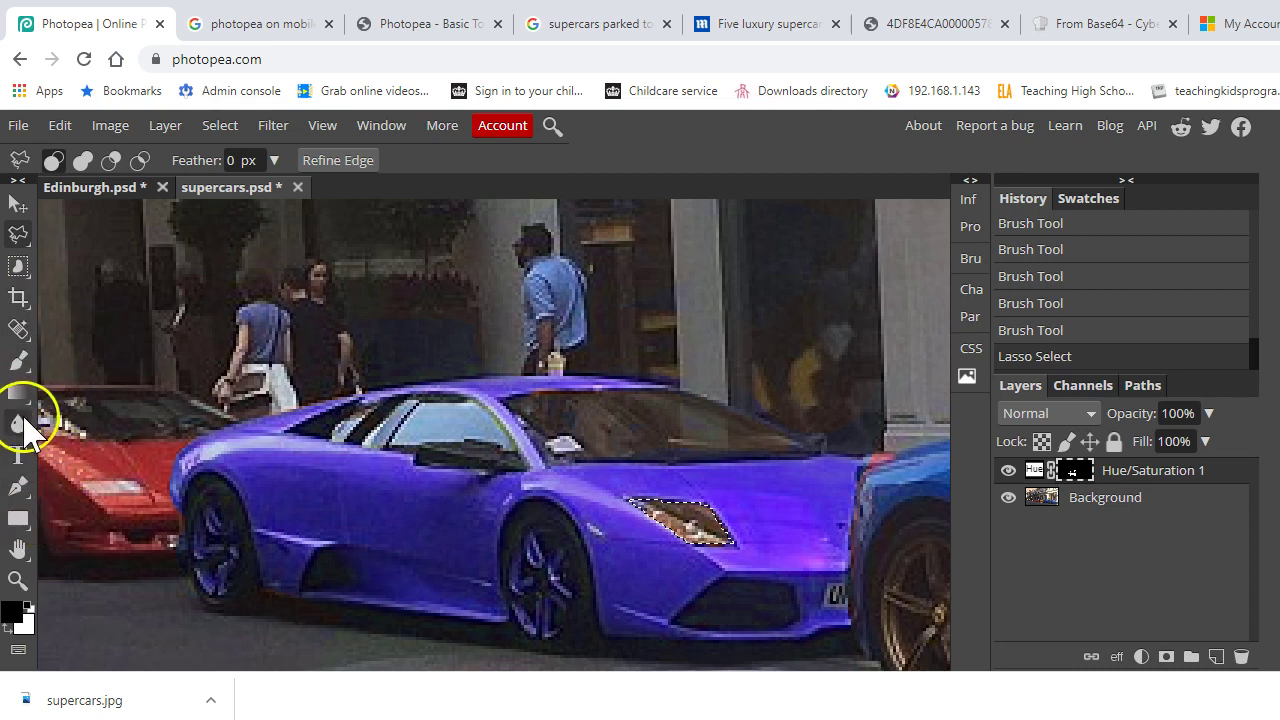
{"action": "left_click", "coordinate": [18, 360]}
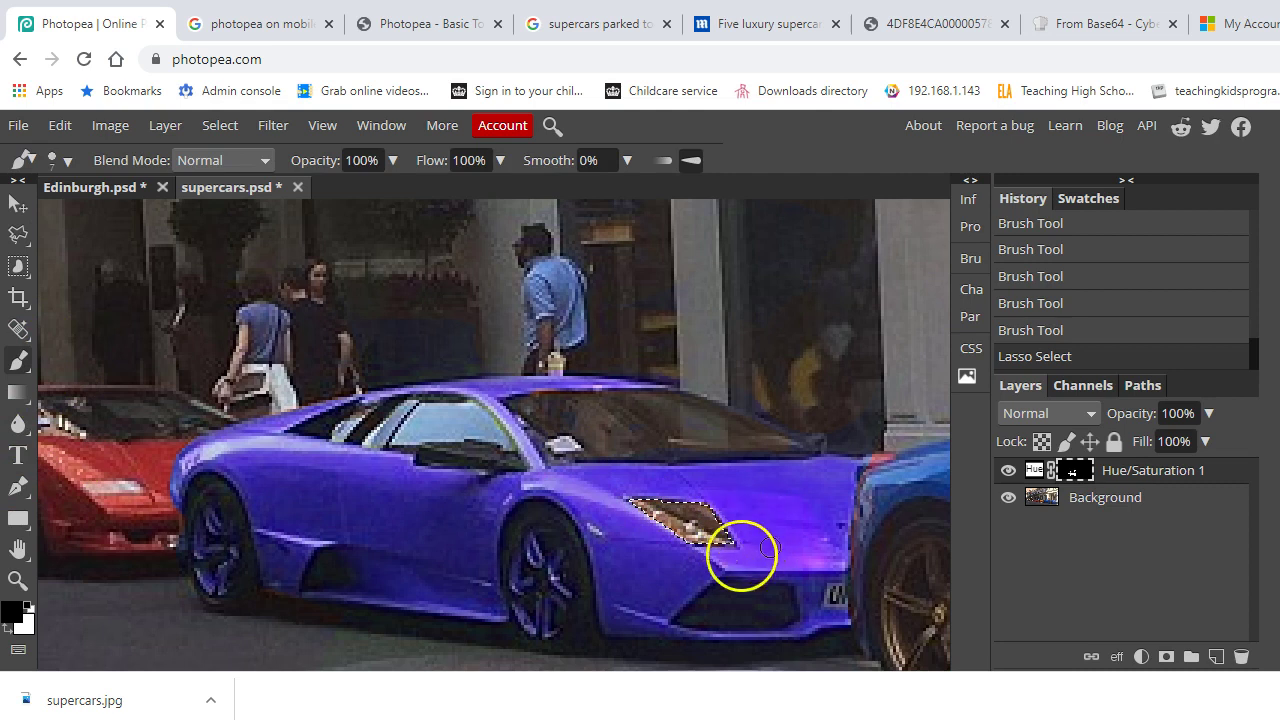
{"action": "left_click", "coordinate": [636, 500]}
Step: Try to touch up the mask along the second car's door and roof edge, and in black over its front grille and number plate
{"action": "left_click", "coordinate": [398, 456]}
{"action": "left_click", "coordinate": [540, 381]}
{"action": "left_click", "coordinate": [546, 380]}
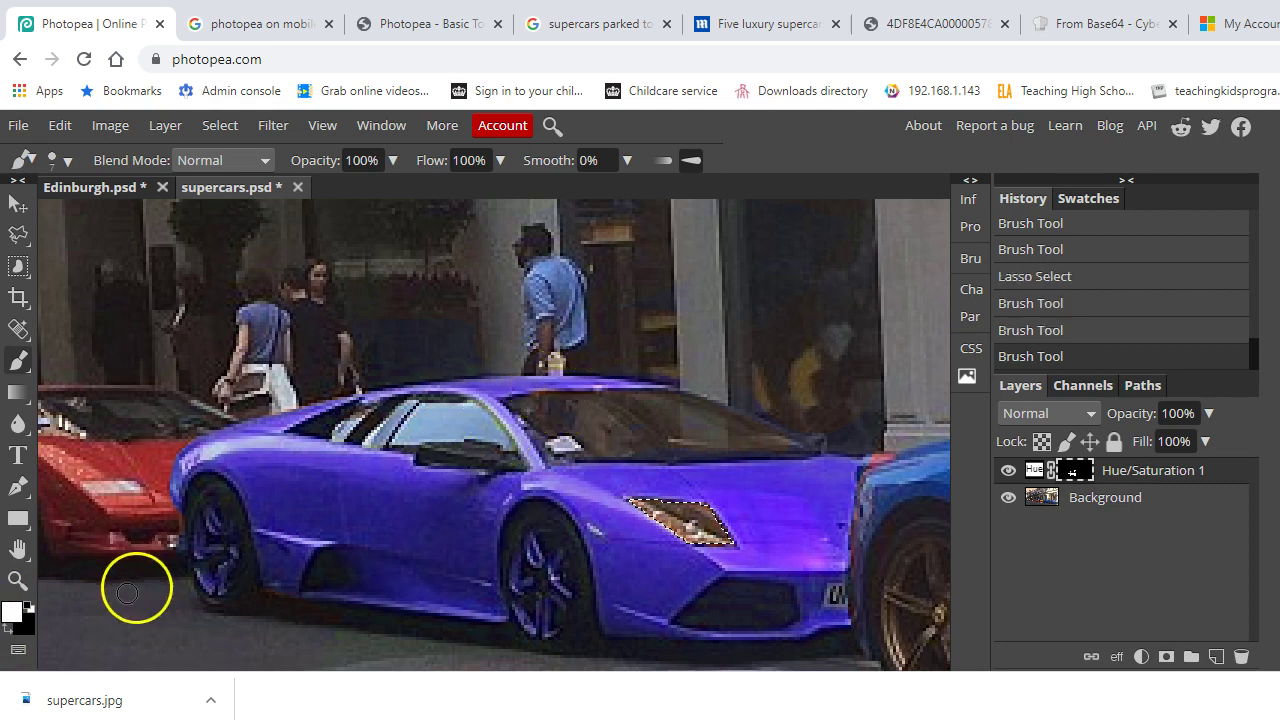
{"action": "left_click", "coordinate": [29, 605]}
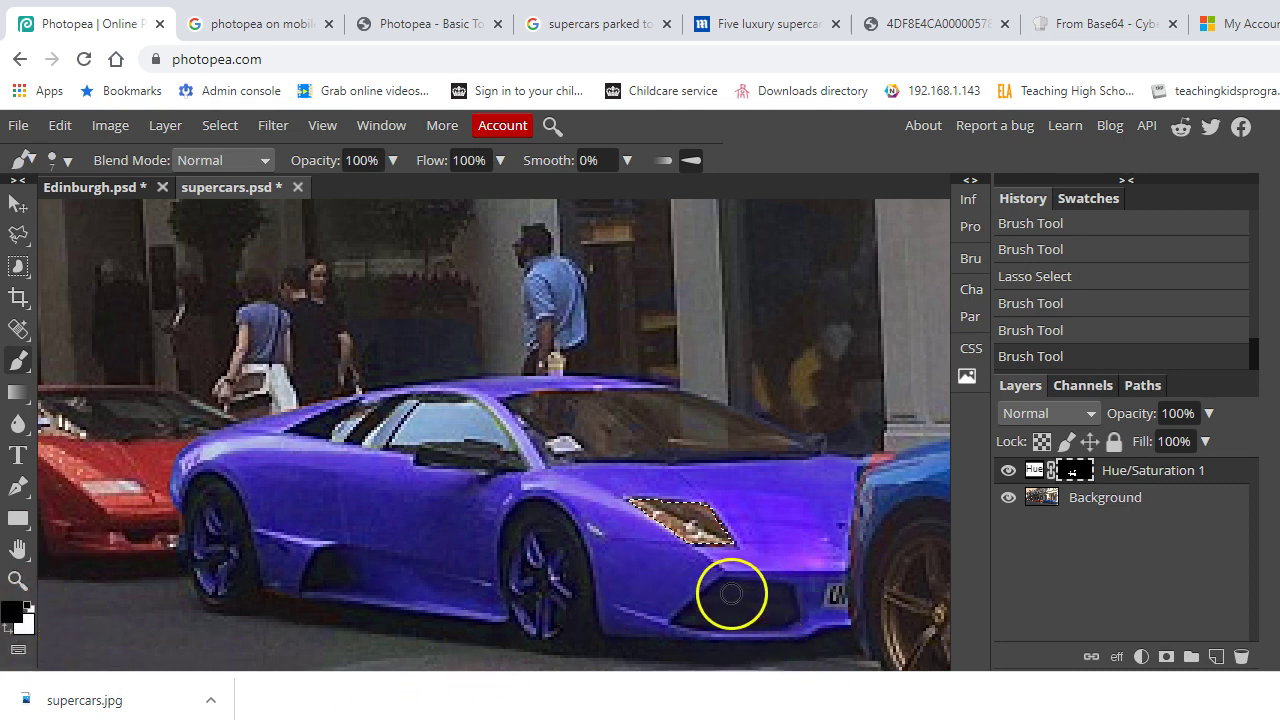
{"action": "mouse_move", "coordinate": [776, 616]}
{"action": "left_mouse_down"}
{"action": "mouse_move", "coordinate": [851, 597]}
{"action": "mouse_move", "coordinate": [834, 594]}
{"action": "left_mouse_up"}
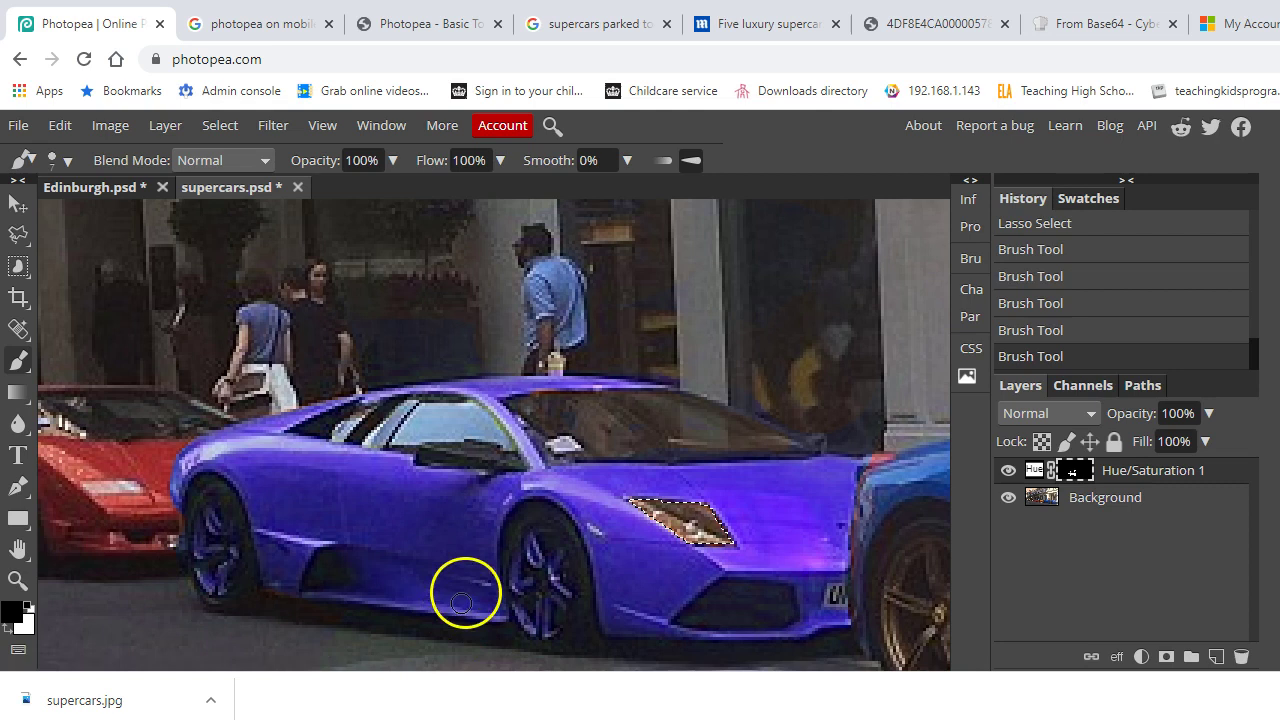
{"action": "scroll", "coordinate": [442, 550], "scroll_direction": "down", "scroll_amount": 5}
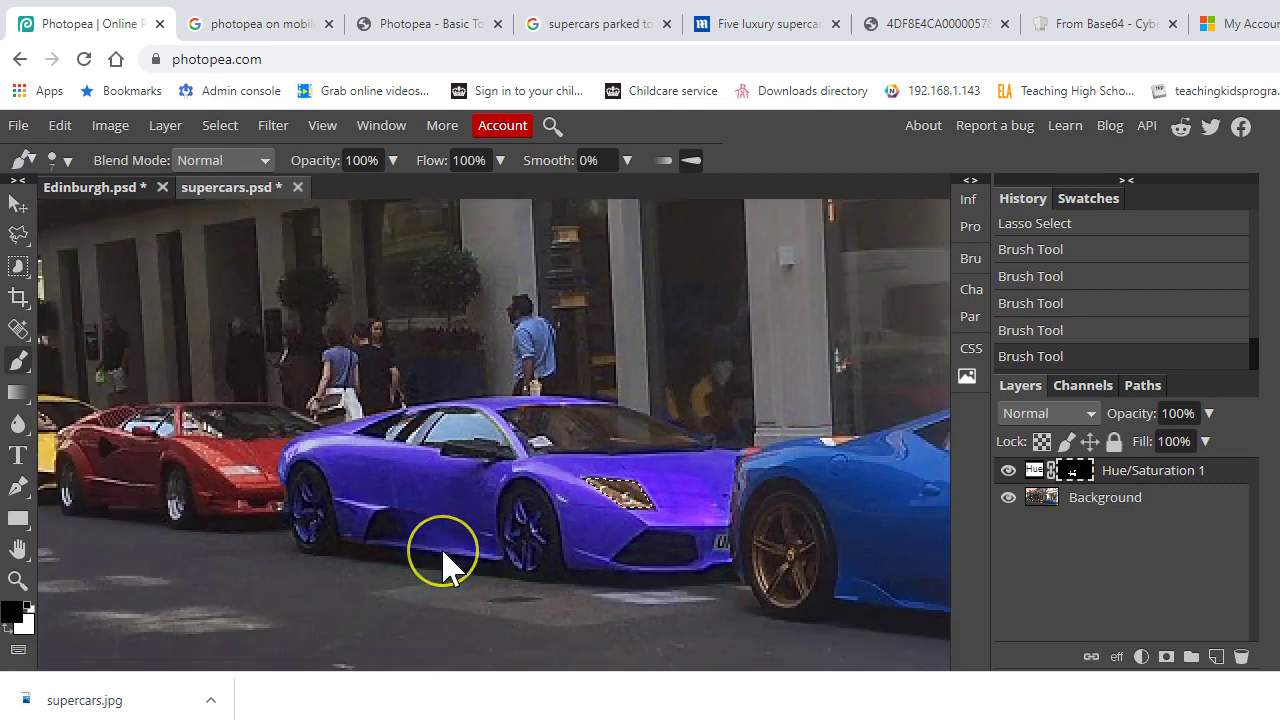